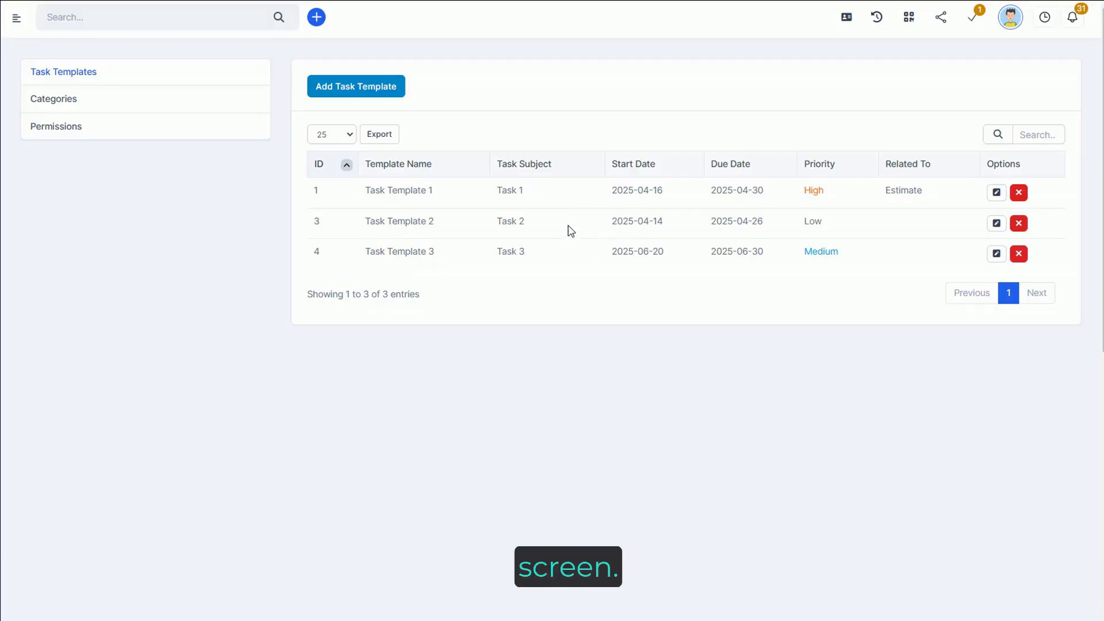
Step: Create a private workflow named "Workflow - Demo - CRM" in the category Workflow 2025
click(62, 110)
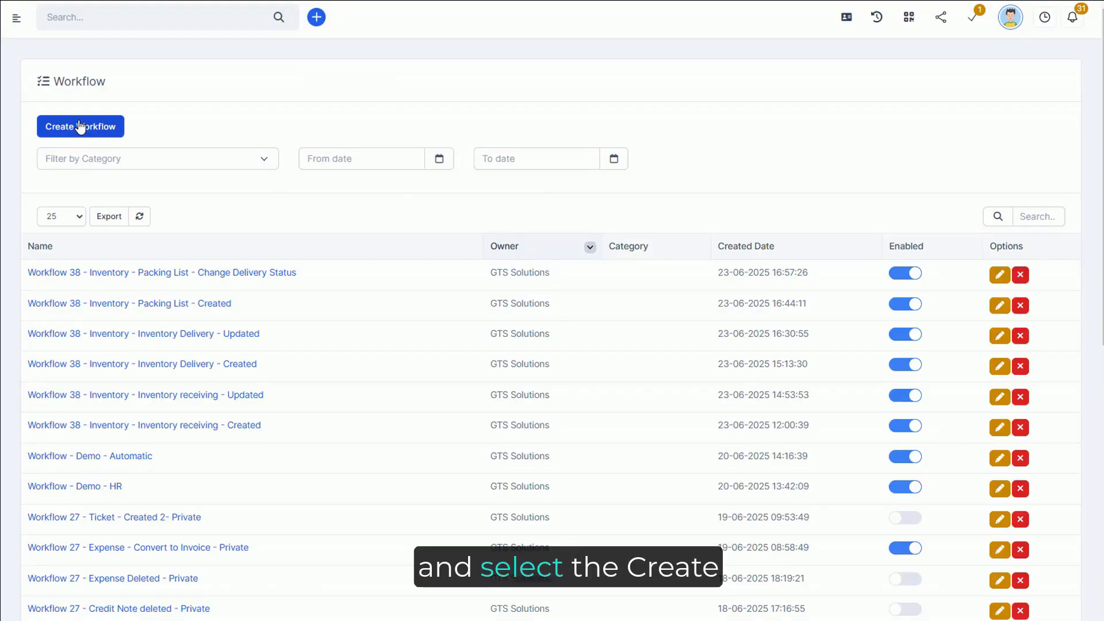
click(81, 127)
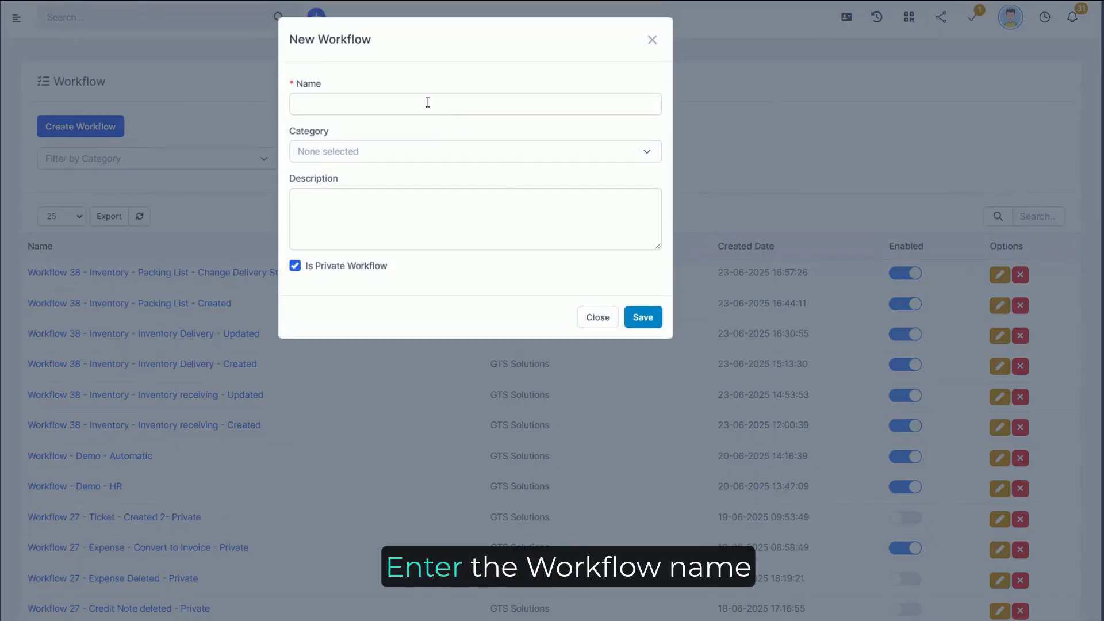
click(391, 108)
text(Workflow - Demo - CRM)
click(454, 153)
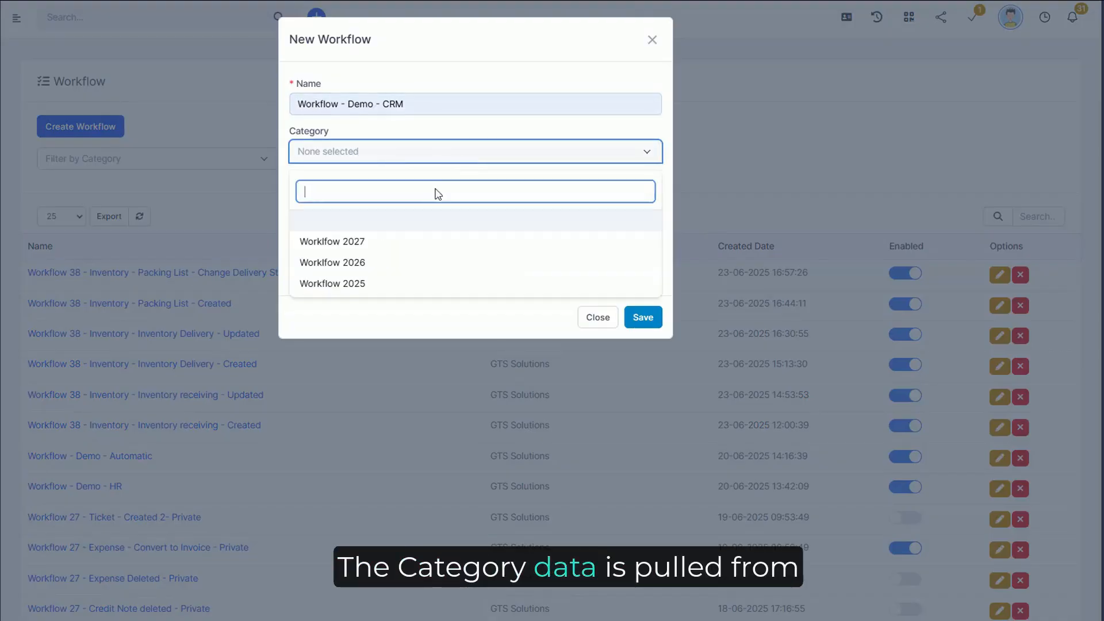
click(359, 281)
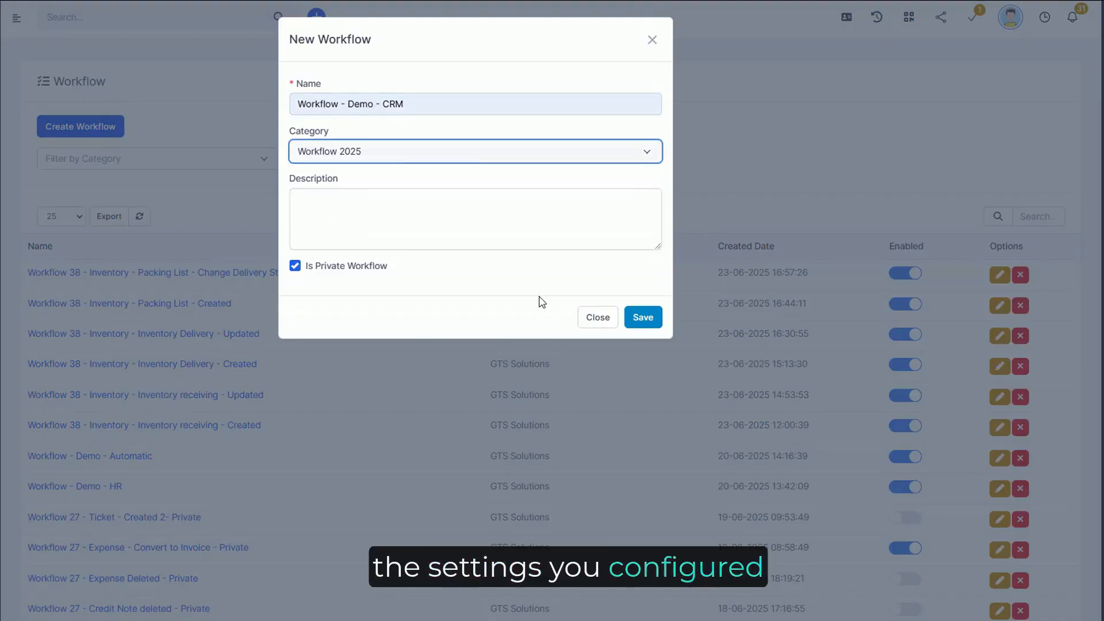
drag(387, 270, 314, 278)
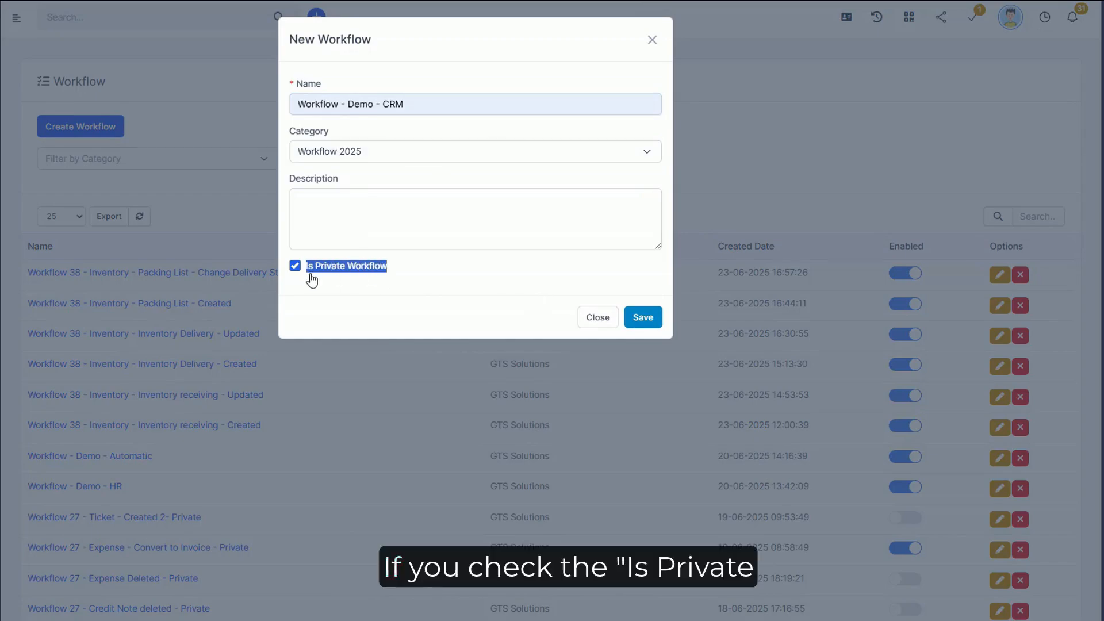
click(329, 276)
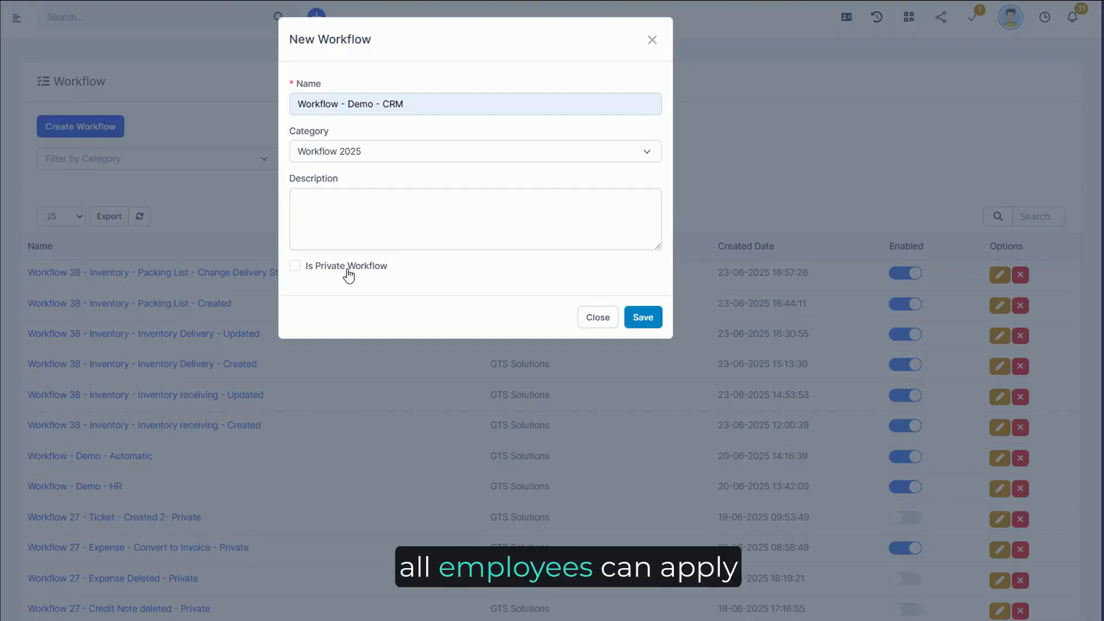
click(349, 276)
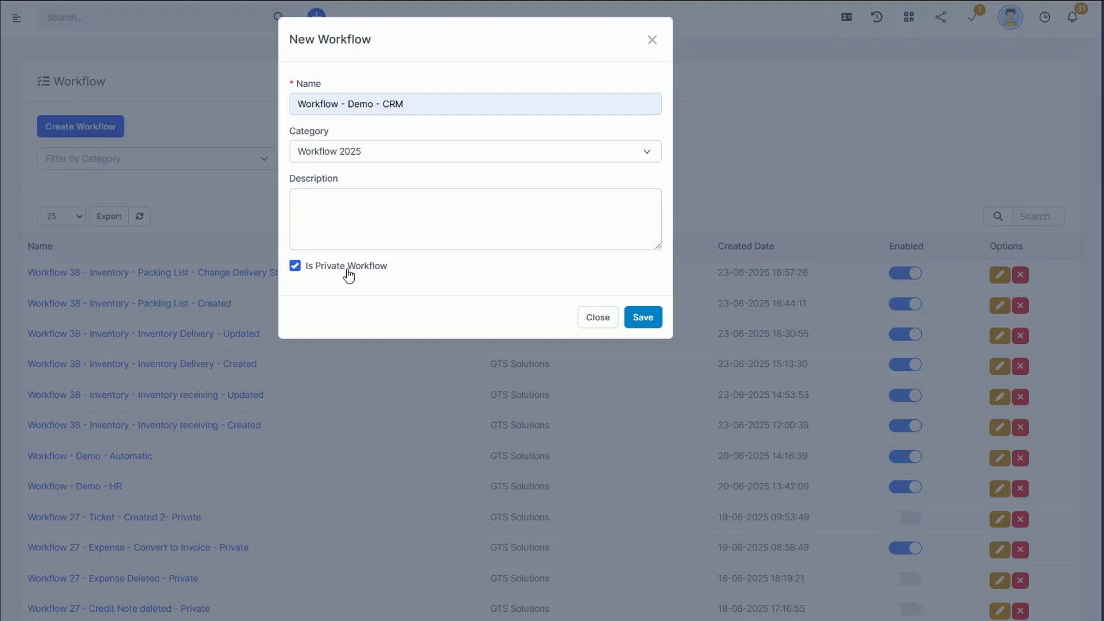
click(642, 317)
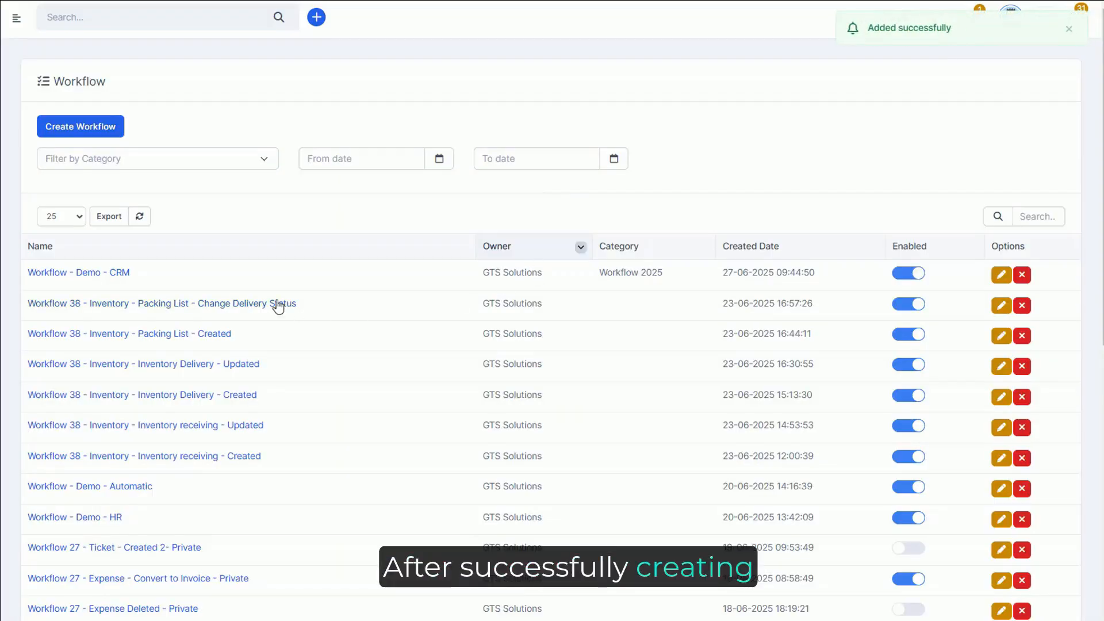
Step: Open the Workflow - Demo - CRM workflow in the builder and add a Start node with trigger type User Action
click(119, 273)
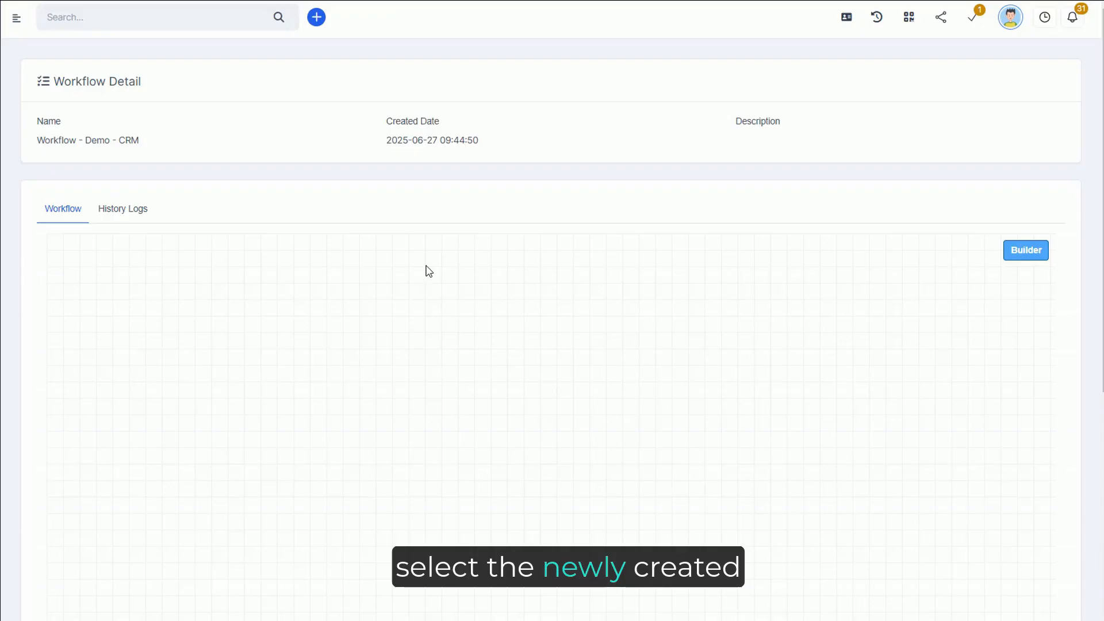
click(1027, 257)
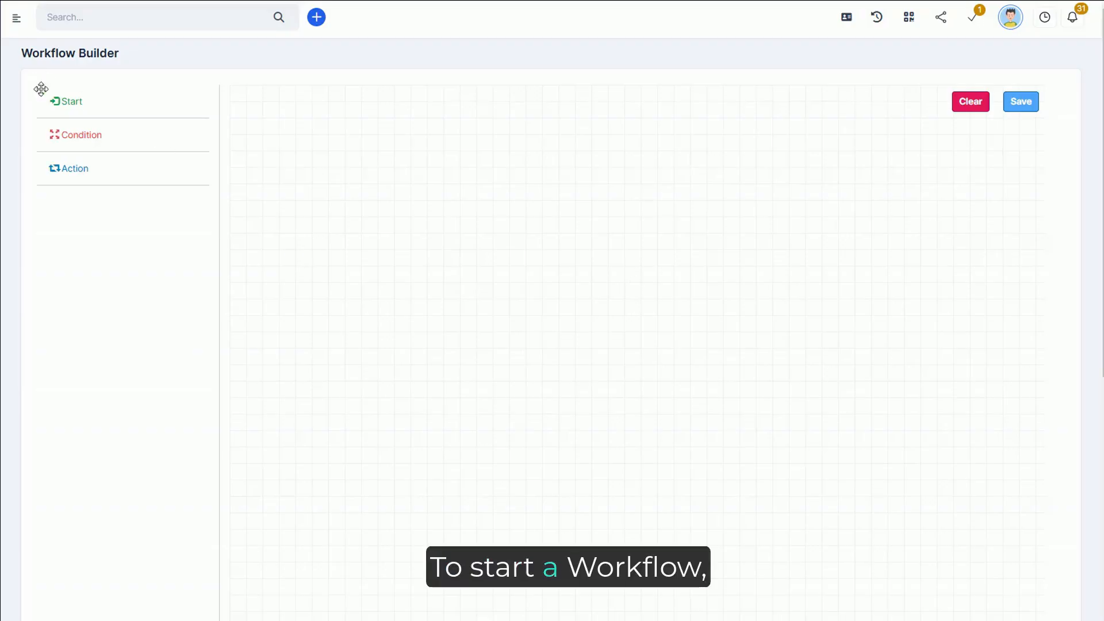
drag(41, 88, 283, 128)
click(355, 236)
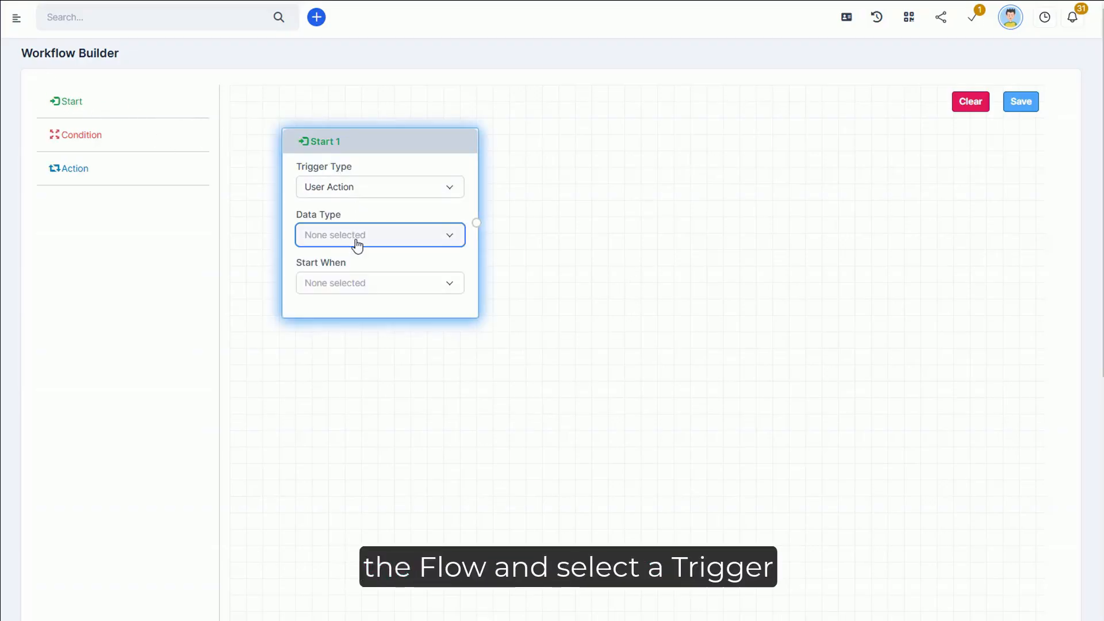
click(367, 193)
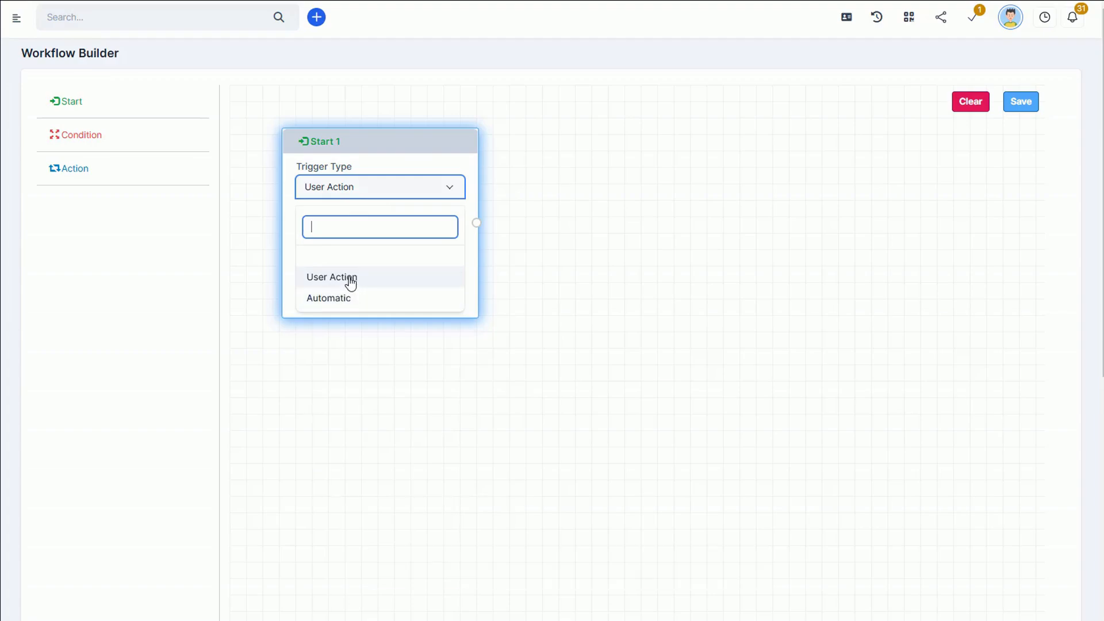
click(382, 282)
Step: Try the Automatic trigger type on the Start node, repeating every Day and every Week
click(399, 236)
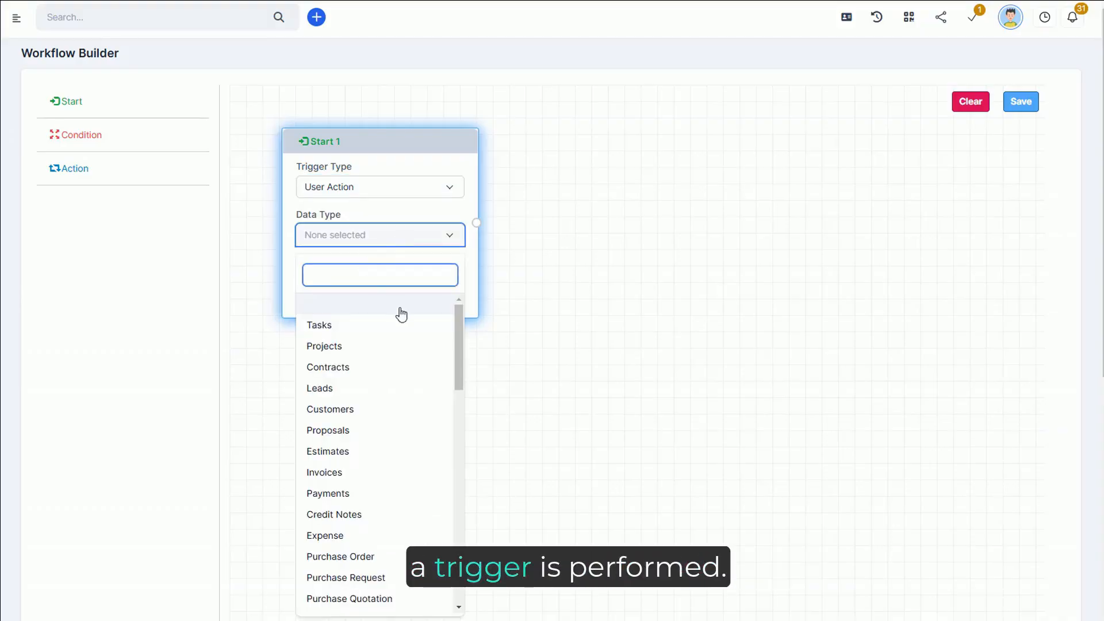
drag(461, 339, 472, 319)
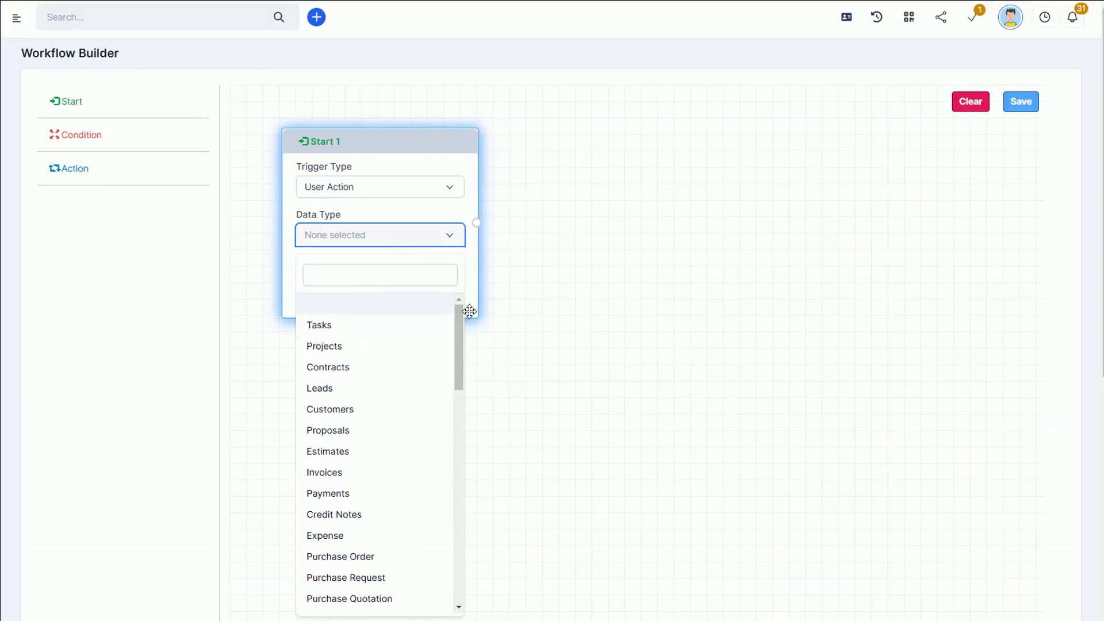
click(400, 211)
click(393, 187)
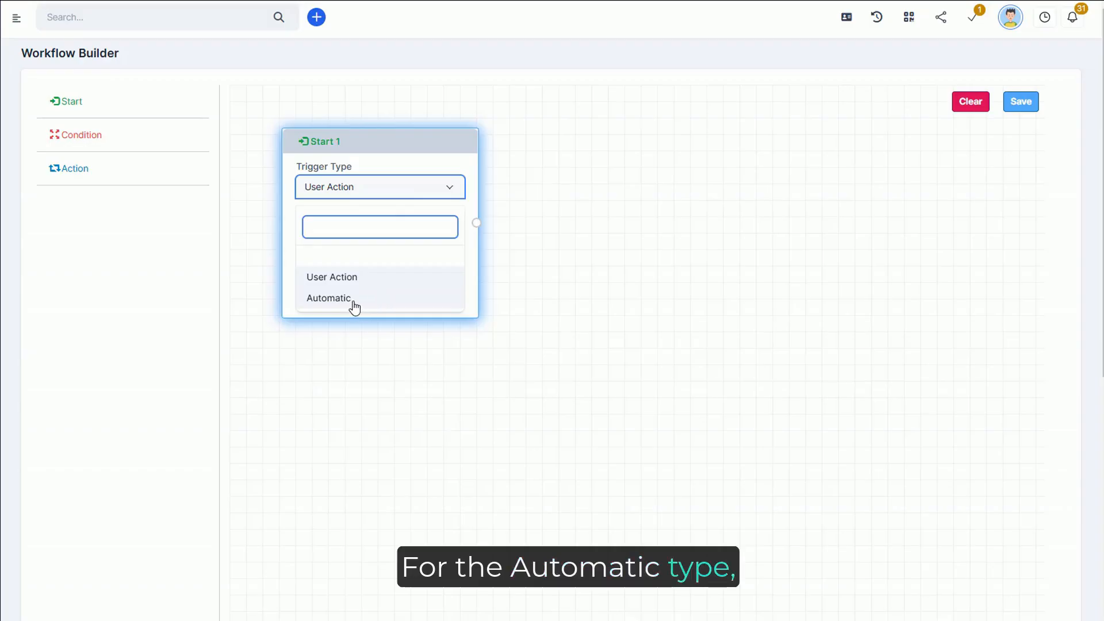
click(353, 308)
click(419, 238)
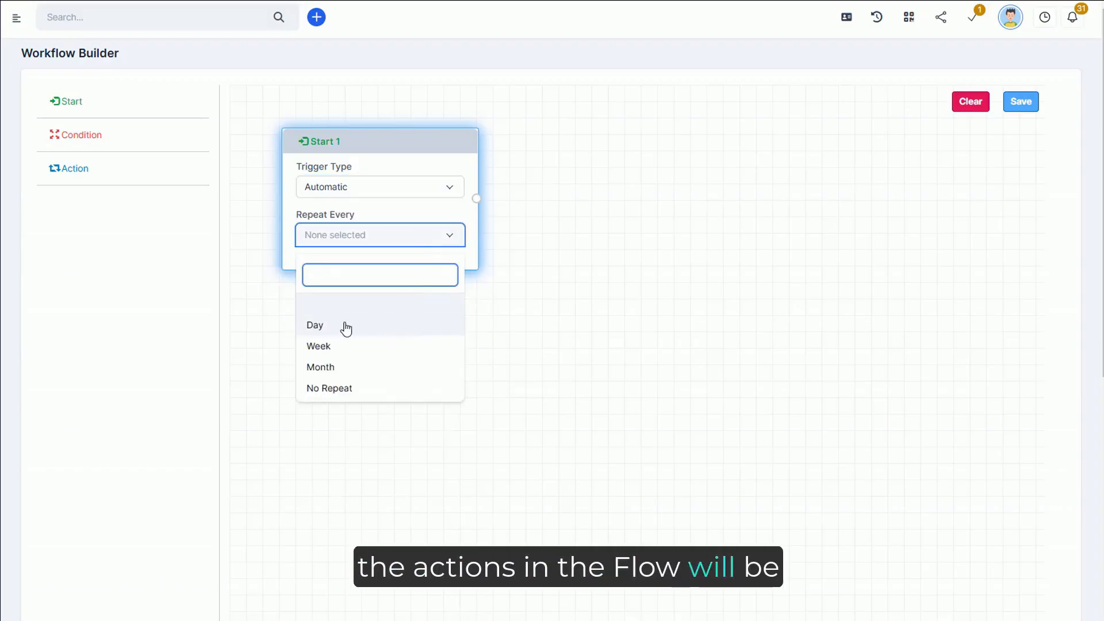
click(318, 332)
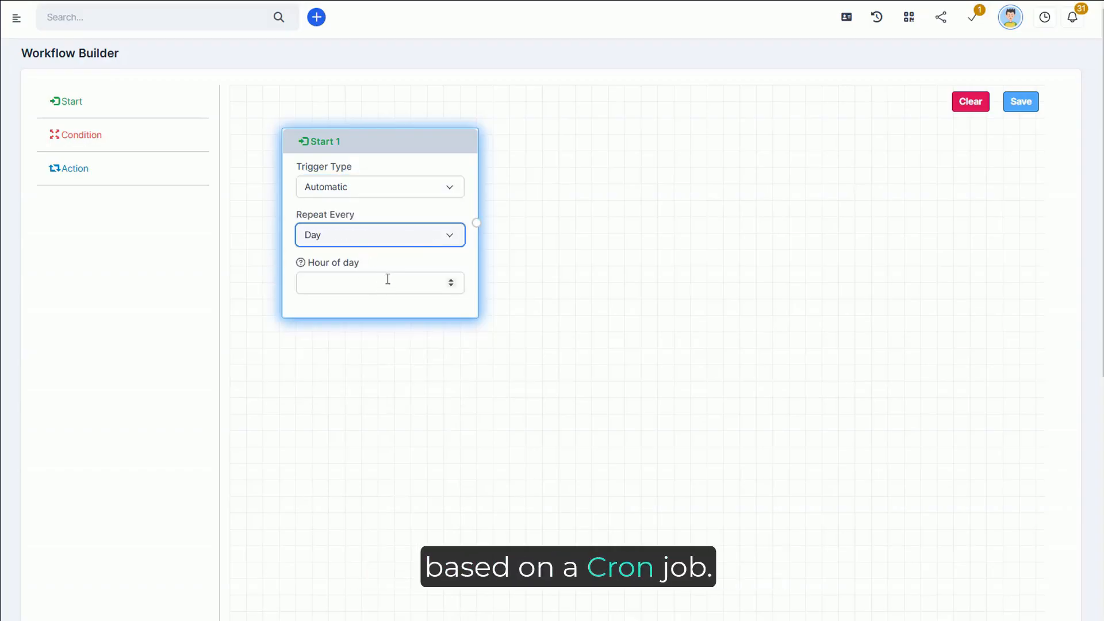
click(382, 244)
click(322, 347)
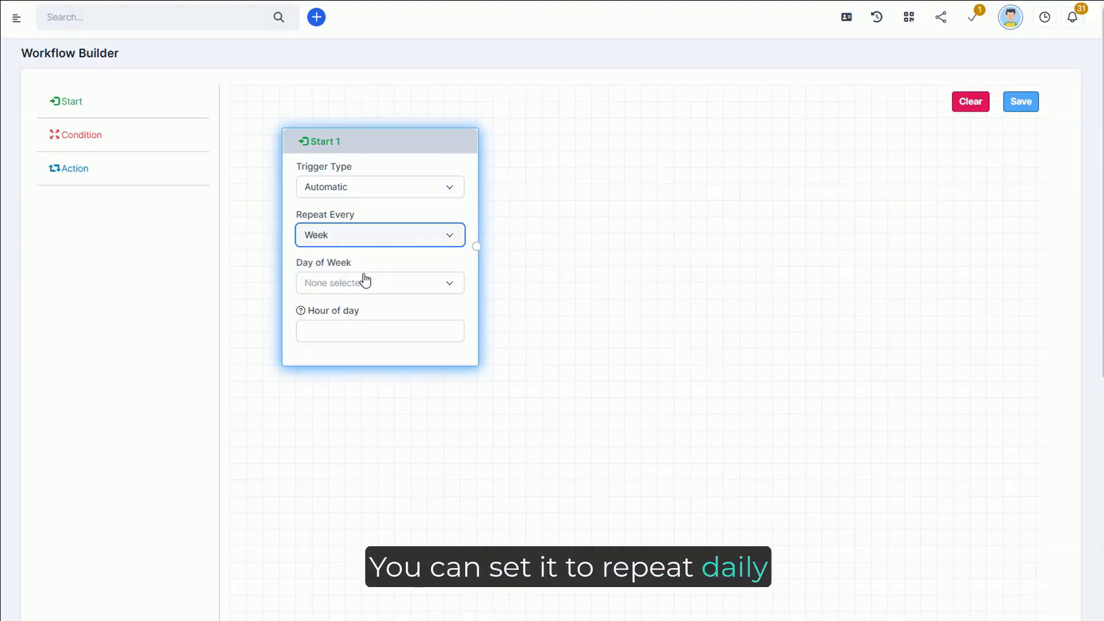
click(356, 294)
click(376, 201)
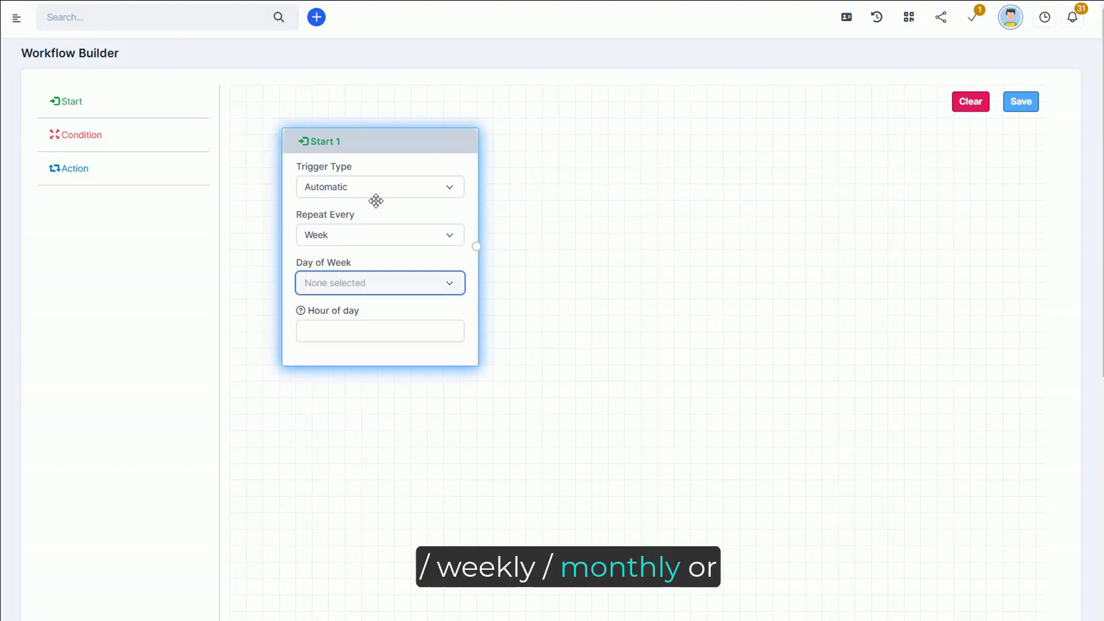
Step: Set the Start node to trigger type User Action, data type Customers and start when Created
click(380, 192)
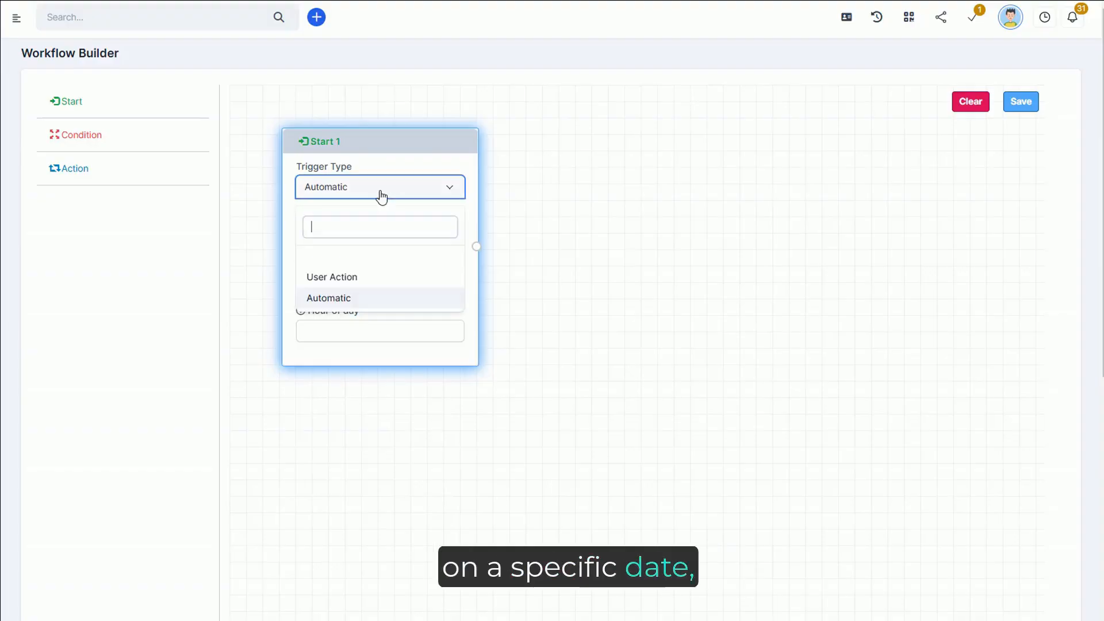
click(353, 278)
click(408, 161)
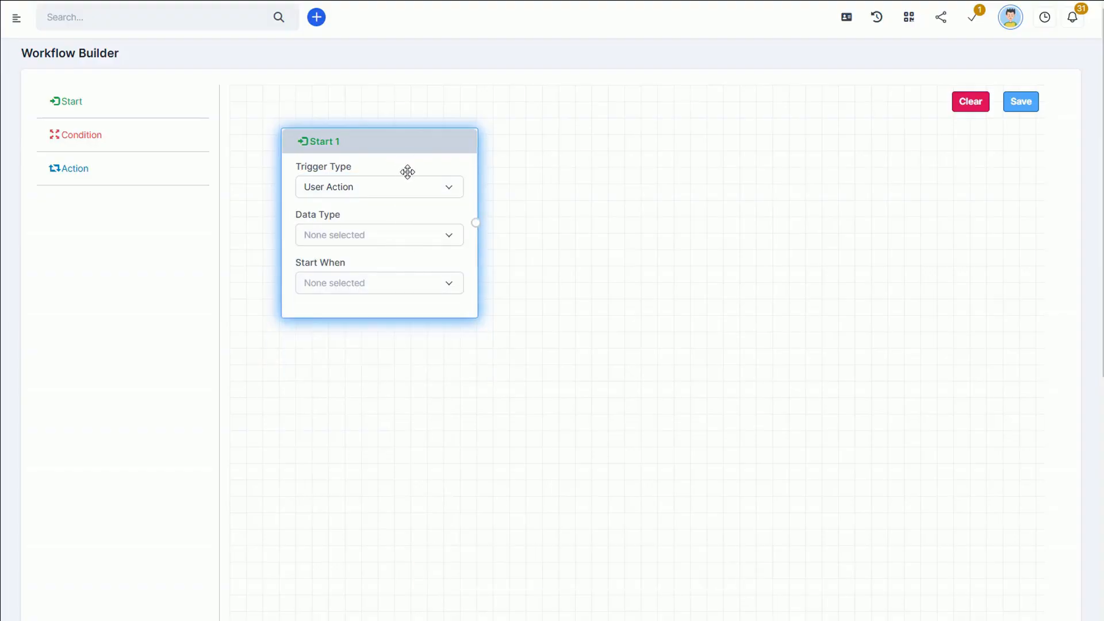
click(352, 238)
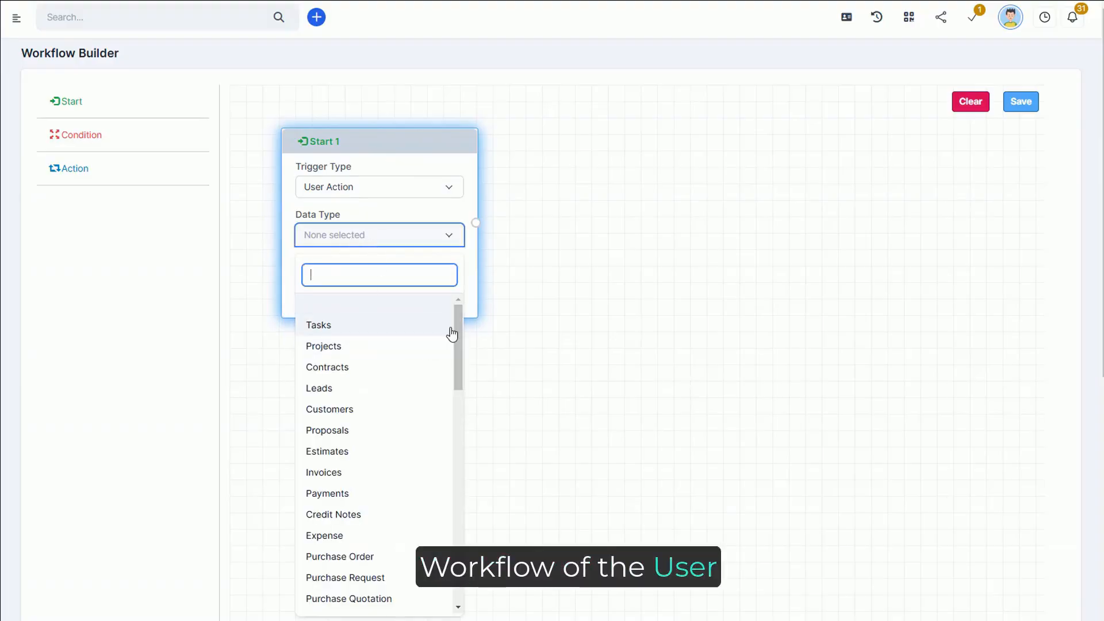
text(cus)
click(324, 305)
click(335, 287)
click(331, 378)
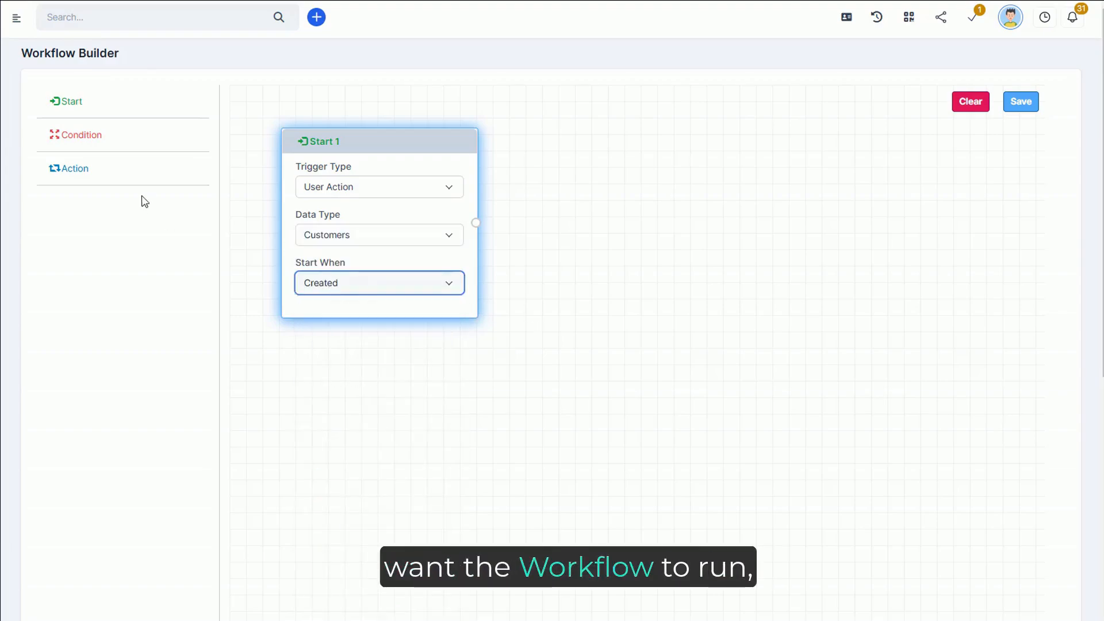
Step: Add a Condition node linked from the Start node that checks Added From is Equal to GTS Solutions
drag(106, 148, 521, 201)
click(564, 193)
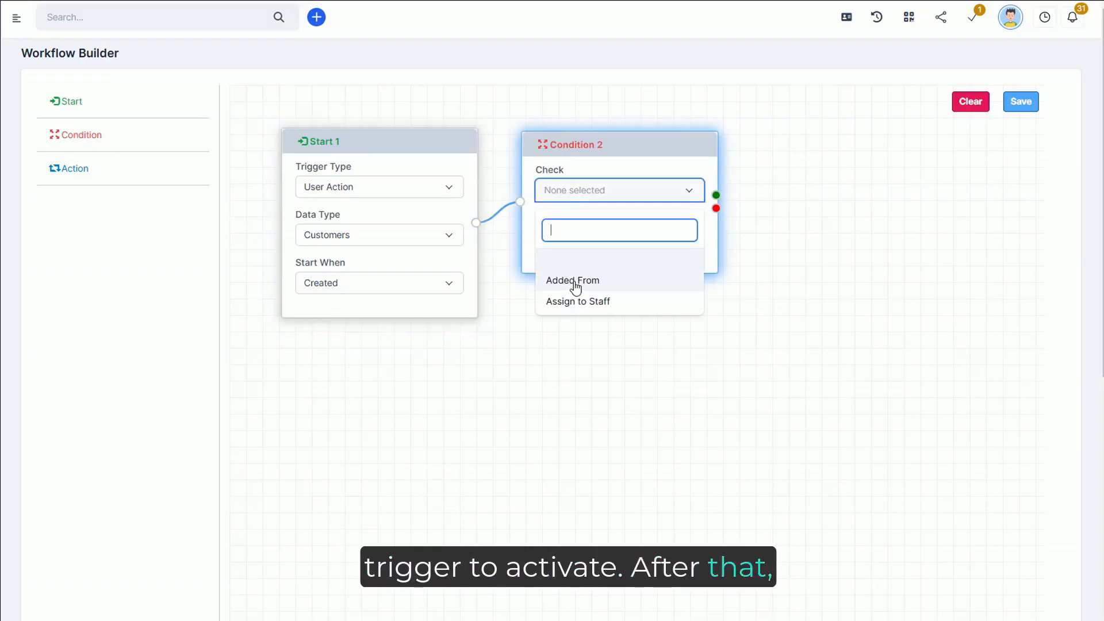
click(598, 286)
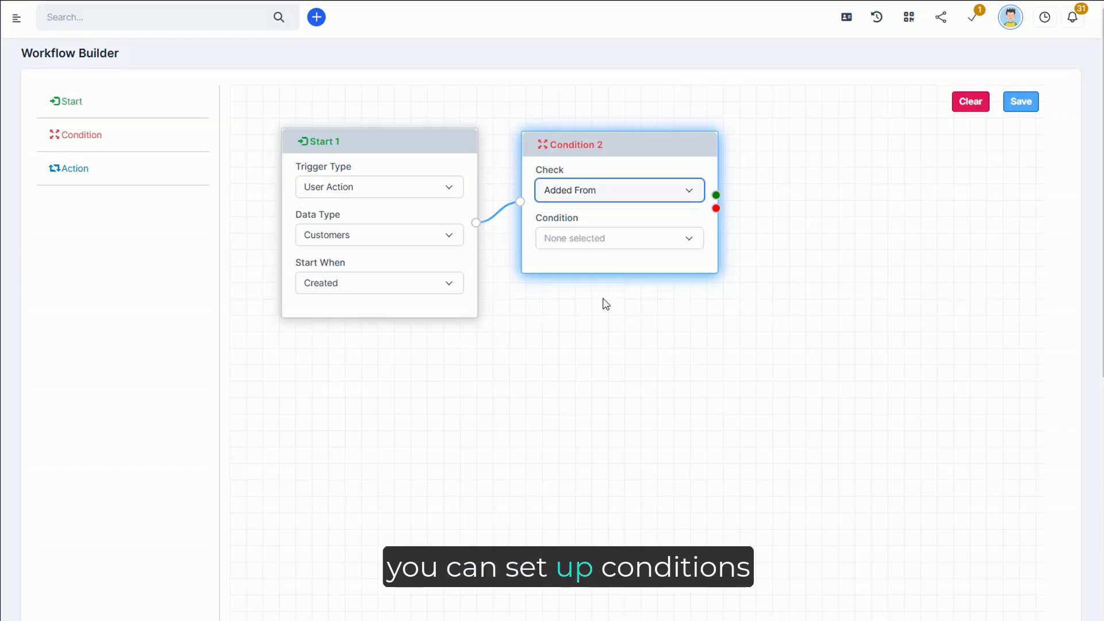
click(550, 238)
click(497, 324)
click(495, 270)
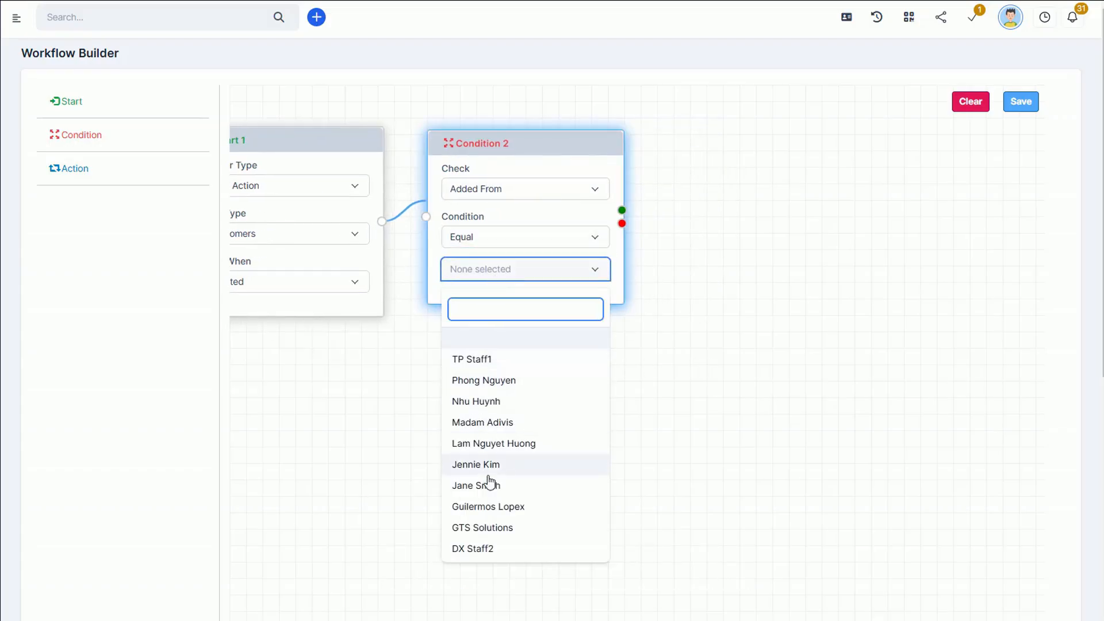
click(488, 528)
click(513, 432)
Step: Link an Action node to the condition's green output that creates a customer task from Task Template 3
drag(75, 172, 671, 189)
click(770, 202)
drag(848, 296, 838, 491)
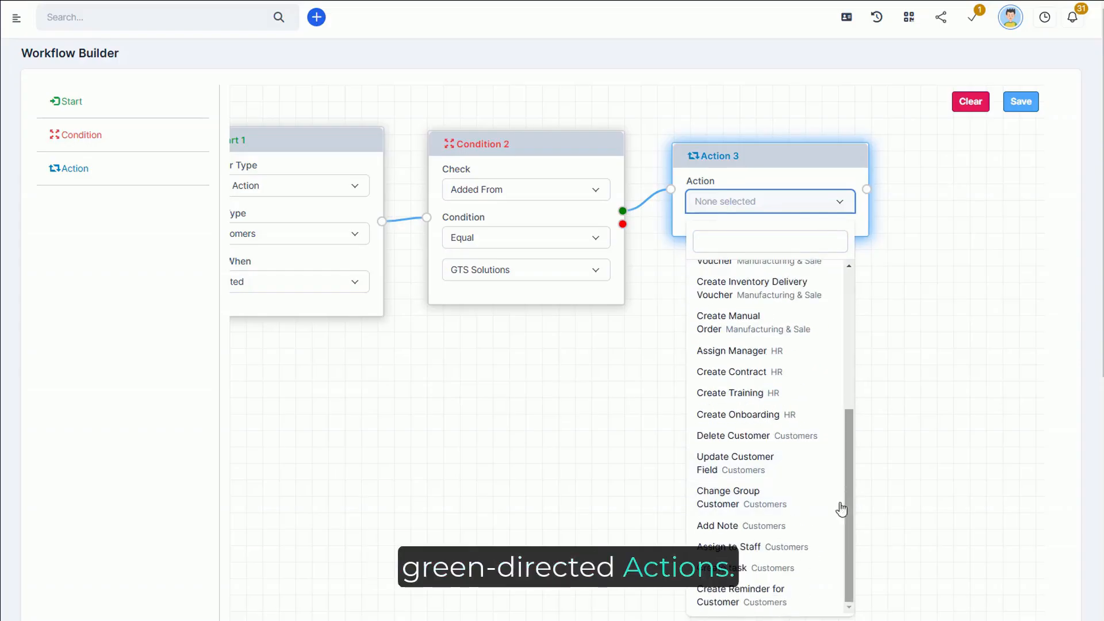
click(736, 568)
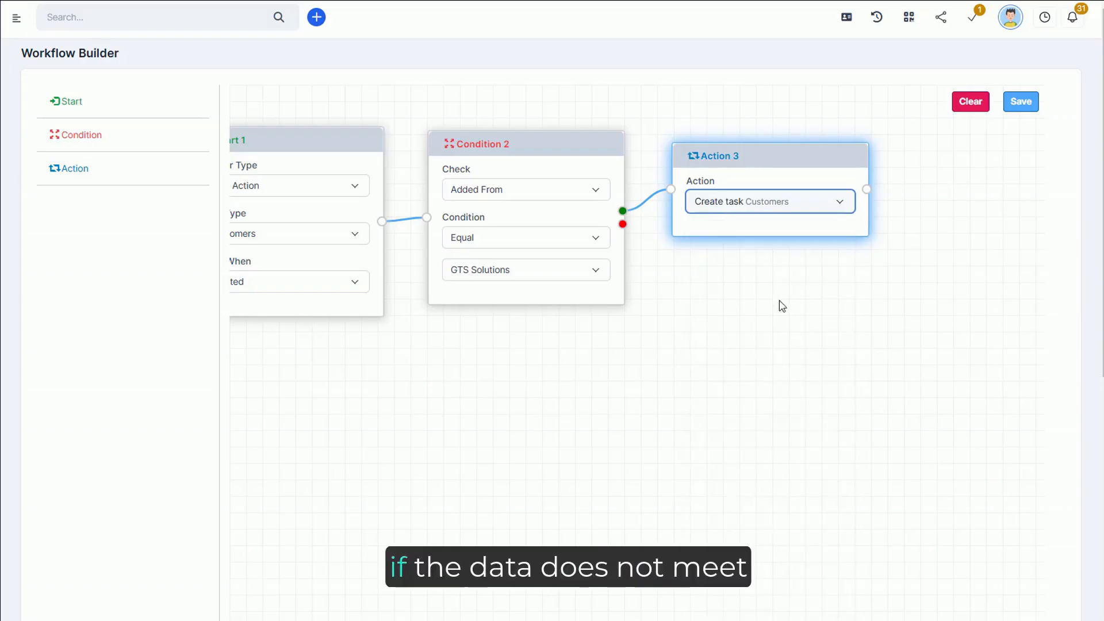
click(771, 249)
click(756, 382)
Step: Link a Create Reminder for Customer action after the task action, notifying a staff member after 6 days with the description "Create Reminder"
drag(765, 383, 553, 360)
drag(69, 168, 683, 146)
drag(625, 210, 652, 202)
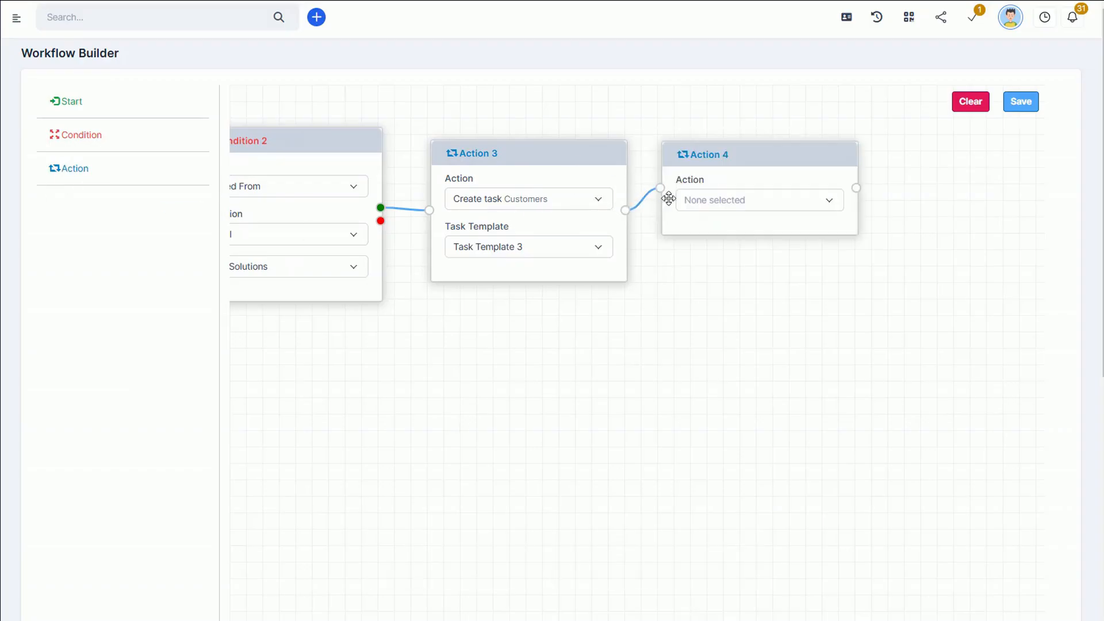
click(686, 205)
Step: Link an Add Note action with the note "Add Note" after the reminder, followed by an Assign to Staff action with a staff member
drag(908, 288, 647, 273)
drag(595, 264, 629, 184)
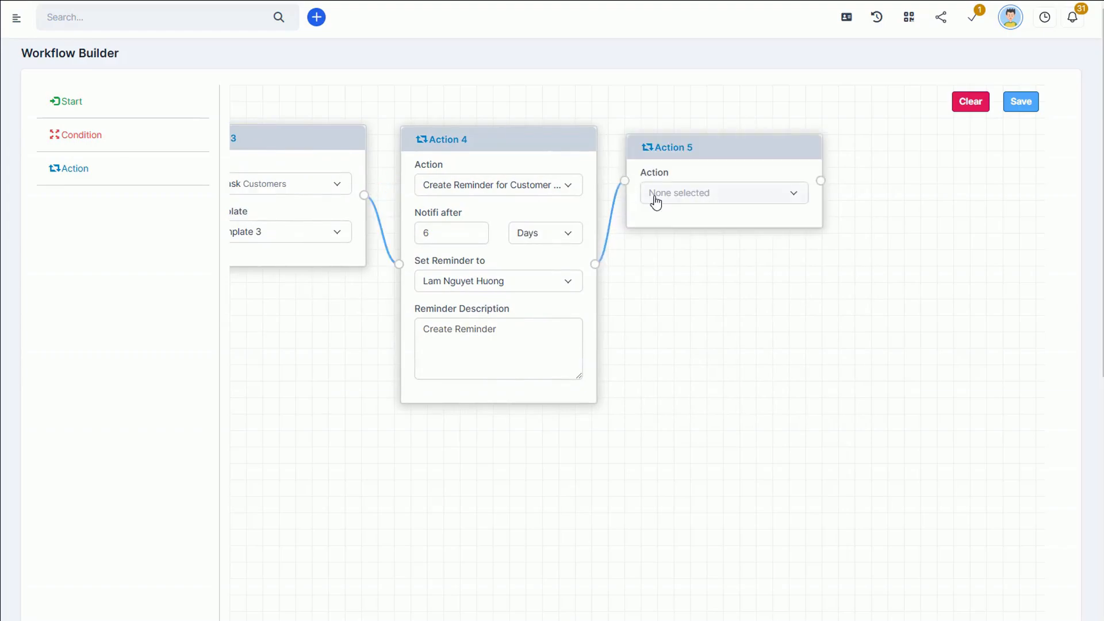
click(656, 202)
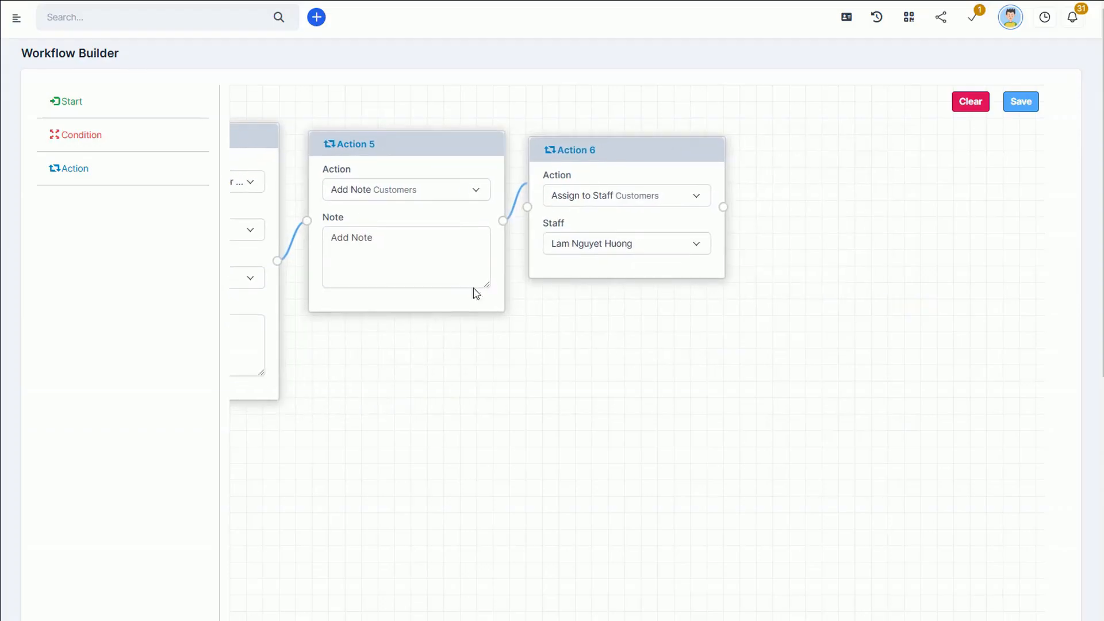
Step: Link an Update Customer Field action after the staff assignment that sets the VAT field to "VAT 123"
drag(90, 163, 721, 159)
drag(785, 146, 785, 147)
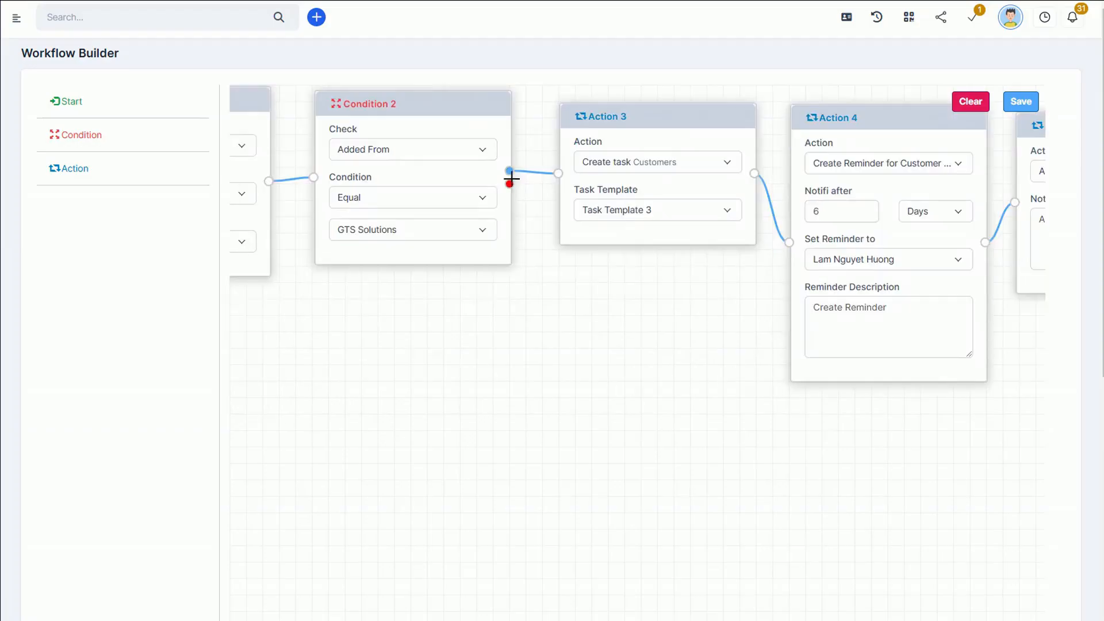
Step: Link a Change Group Customer action with the group Customer Categories 1 to the condition's red output
drag(510, 184, 582, 359)
click(621, 374)
click(661, 419)
click(656, 317)
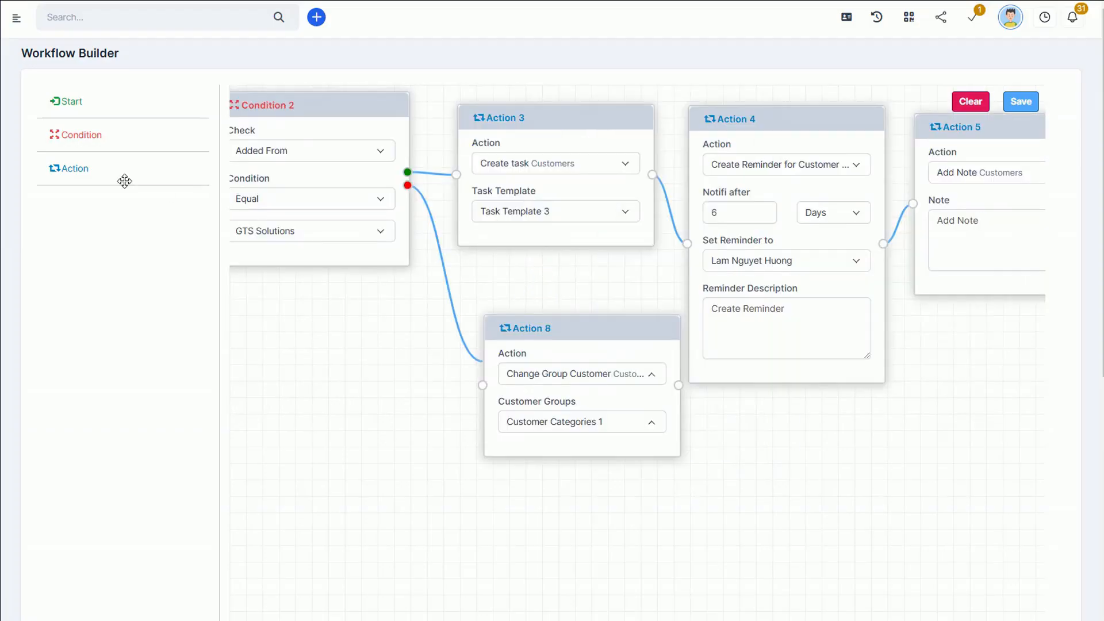
Step: Add another Action node and link it after the Change Group Customer action
drag(719, 478, 718, 478)
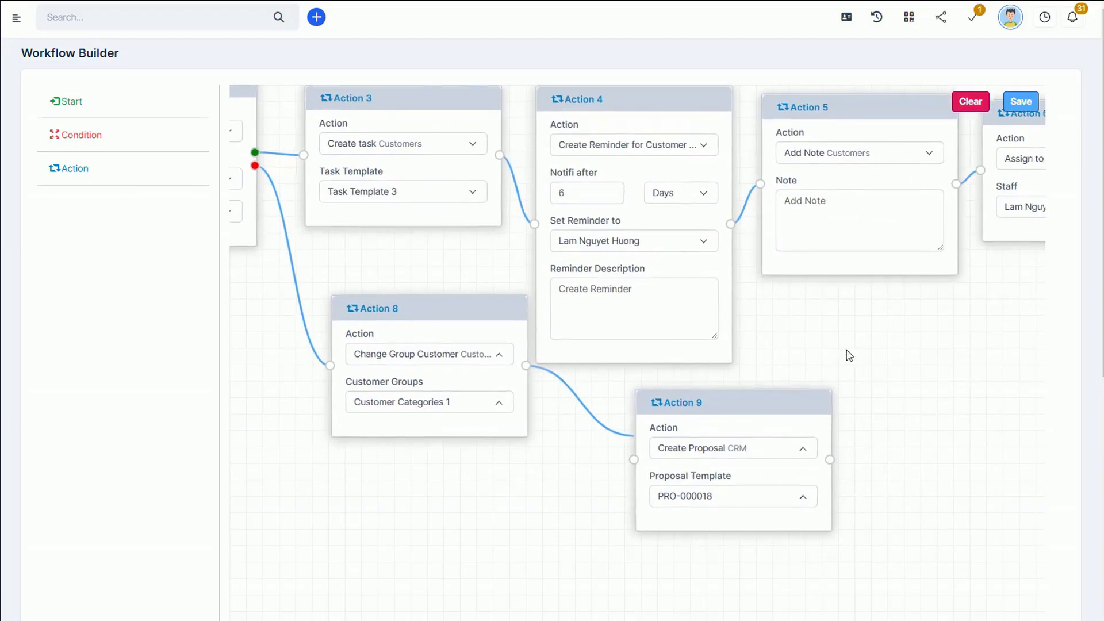
drag(846, 353, 1026, 364)
drag(448, 470, 647, 501)
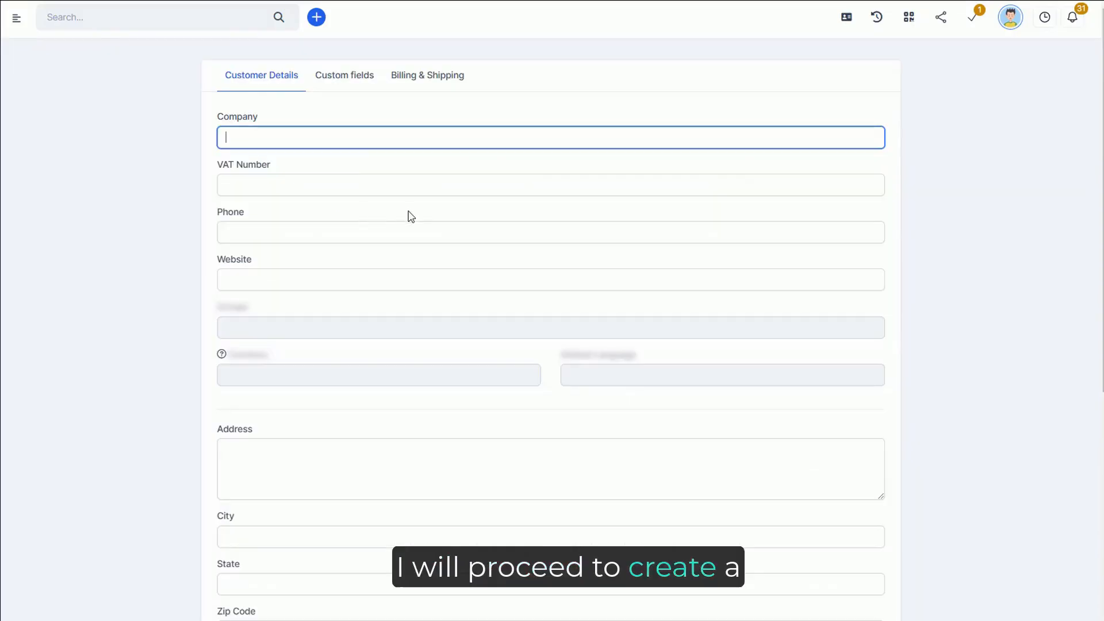
Step: Fill in the company name of a new customer record, beginning with "Company"
click(372, 134)
text(Company 1)
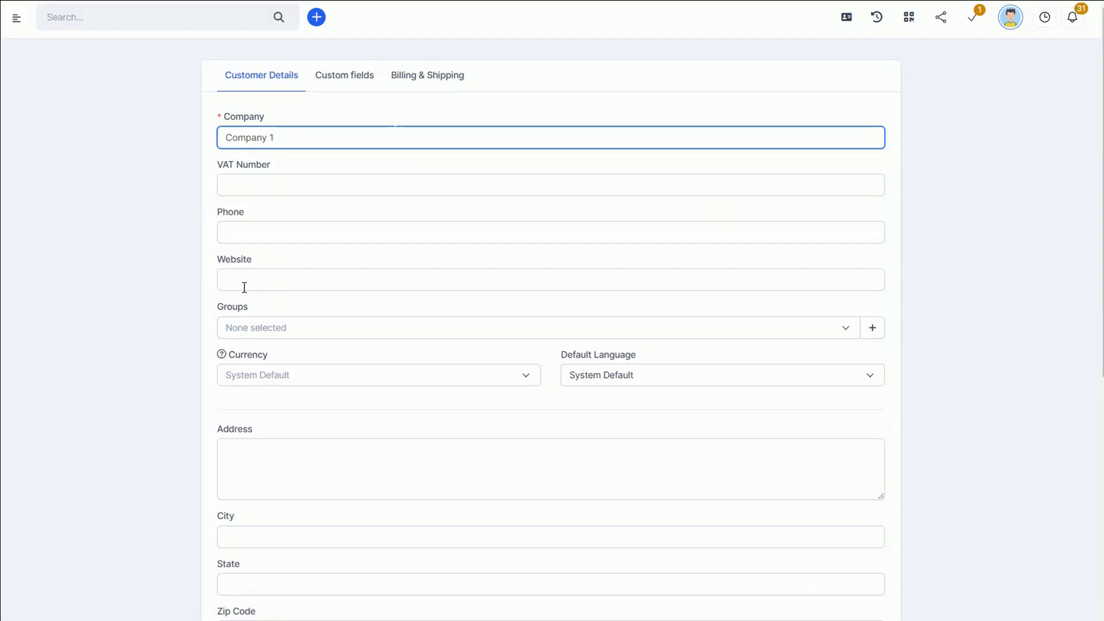
scroll(245, 288, down, 4)
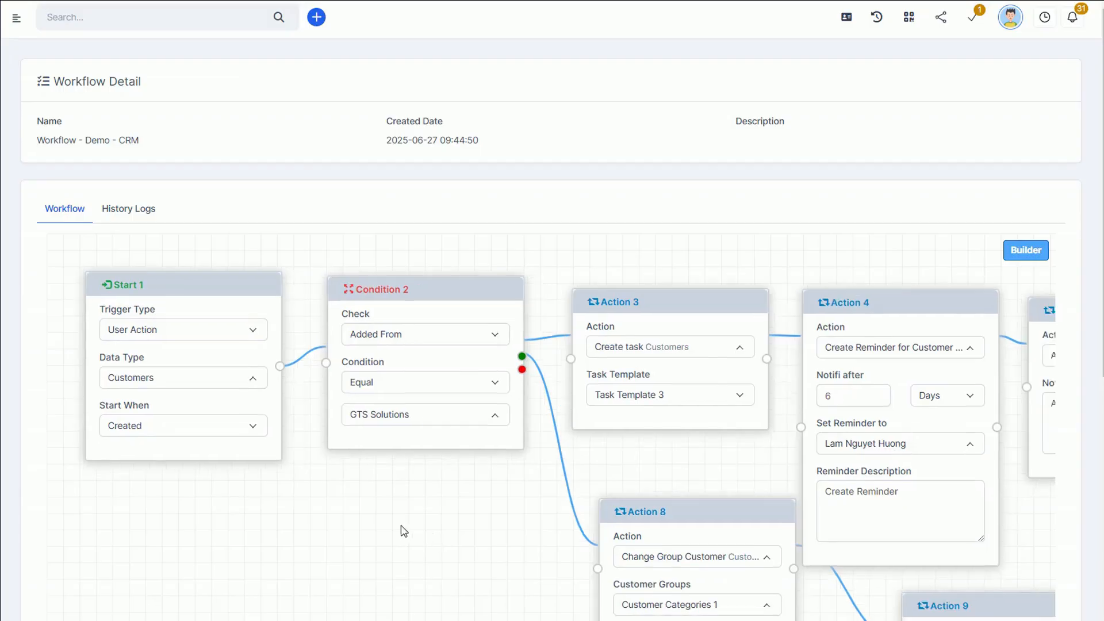
Step: Review the CRM workflow's history logs, and check the VAT number, notes and customer admins of Company 1
click(128, 210)
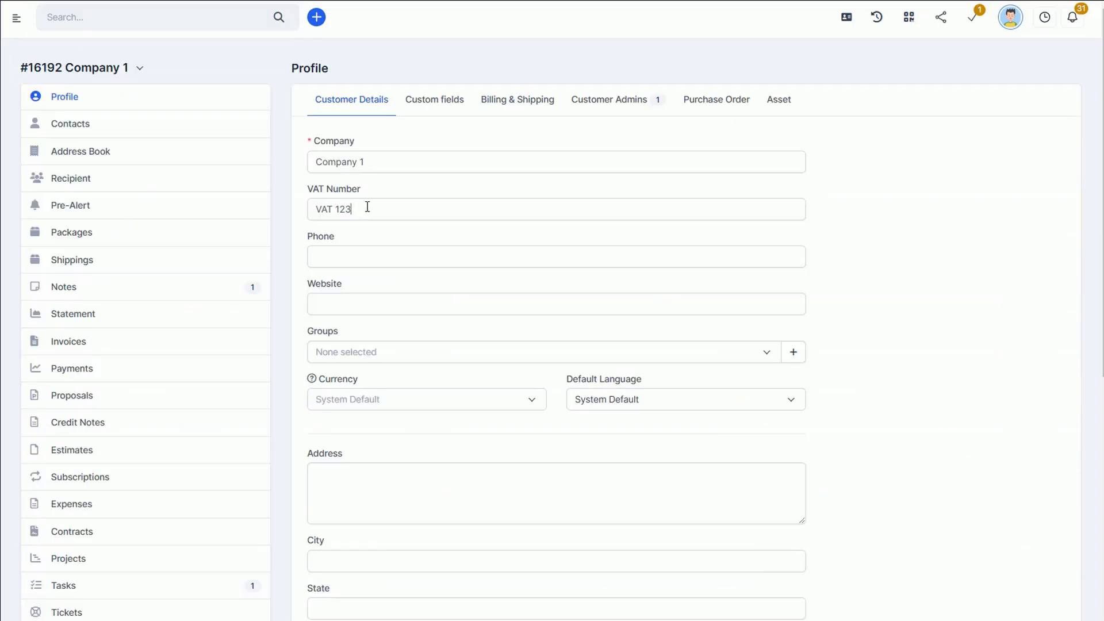
drag(367, 207, 278, 234)
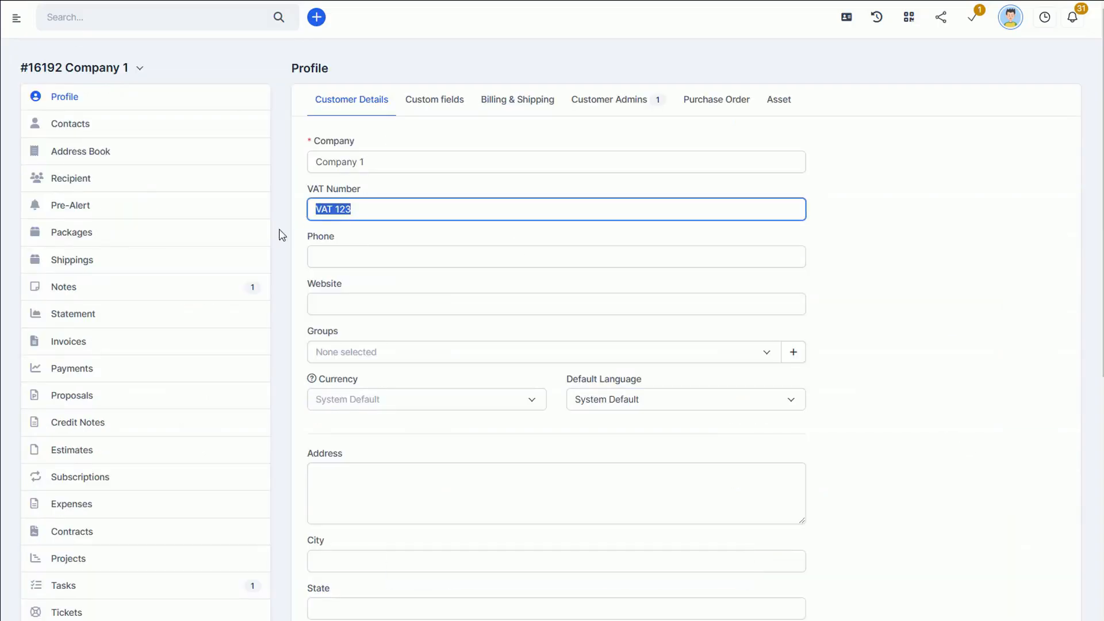
click(74, 292)
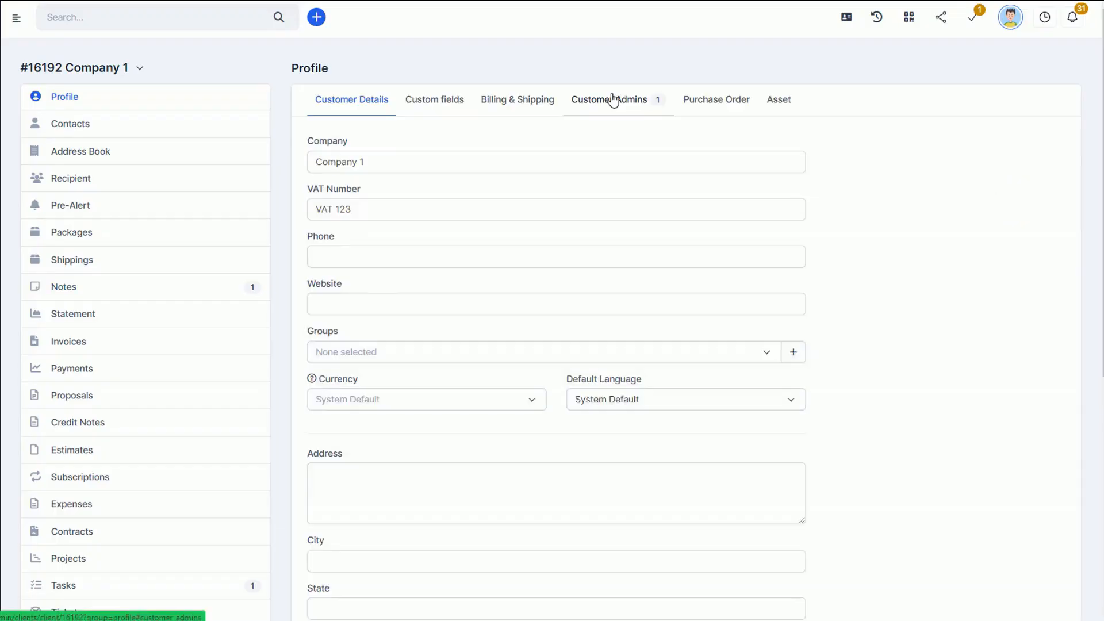
click(613, 99)
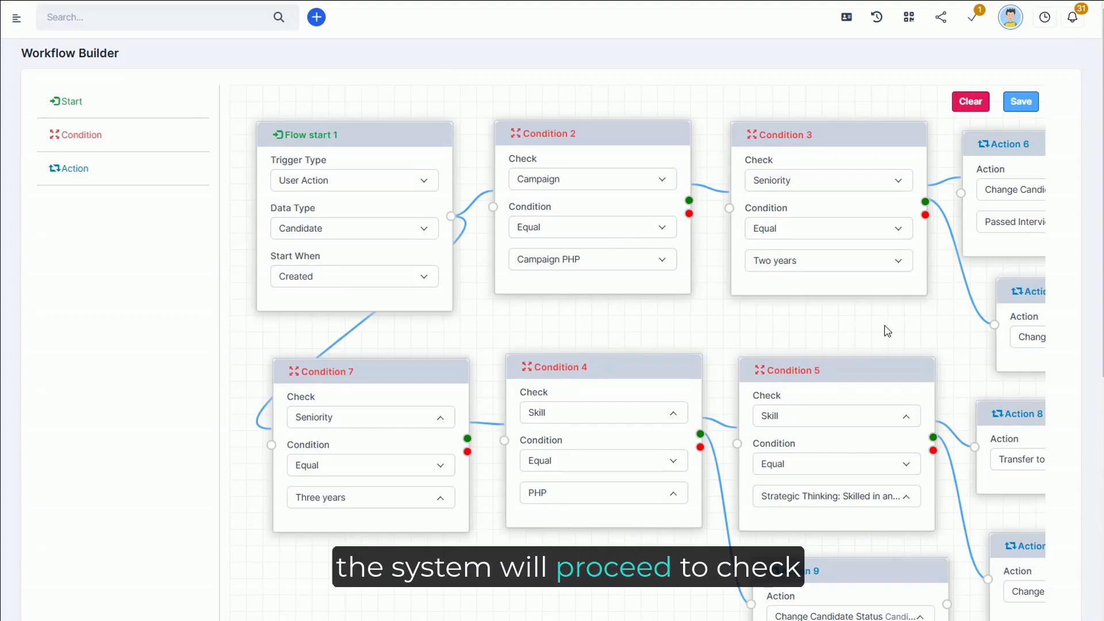
Step: Fill in a new candidate's first name "Candidate", last name "7", e-mail and recruitment campaign CP0001 - Campaign PHP
drag(816, 323, 504, 282)
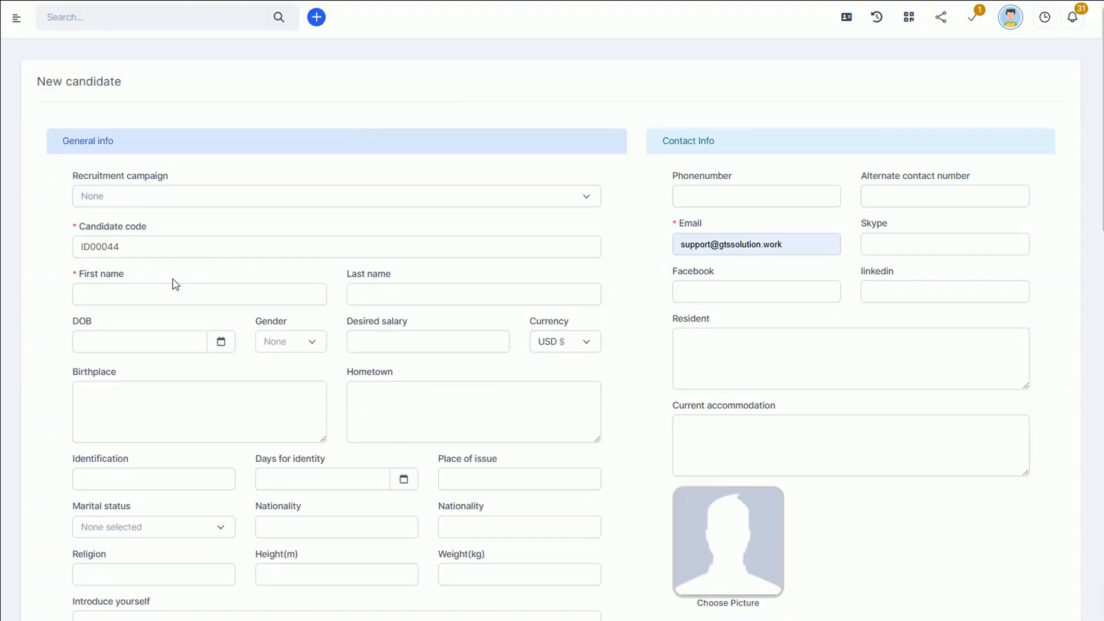
click(178, 296)
click(167, 372)
click(357, 294)
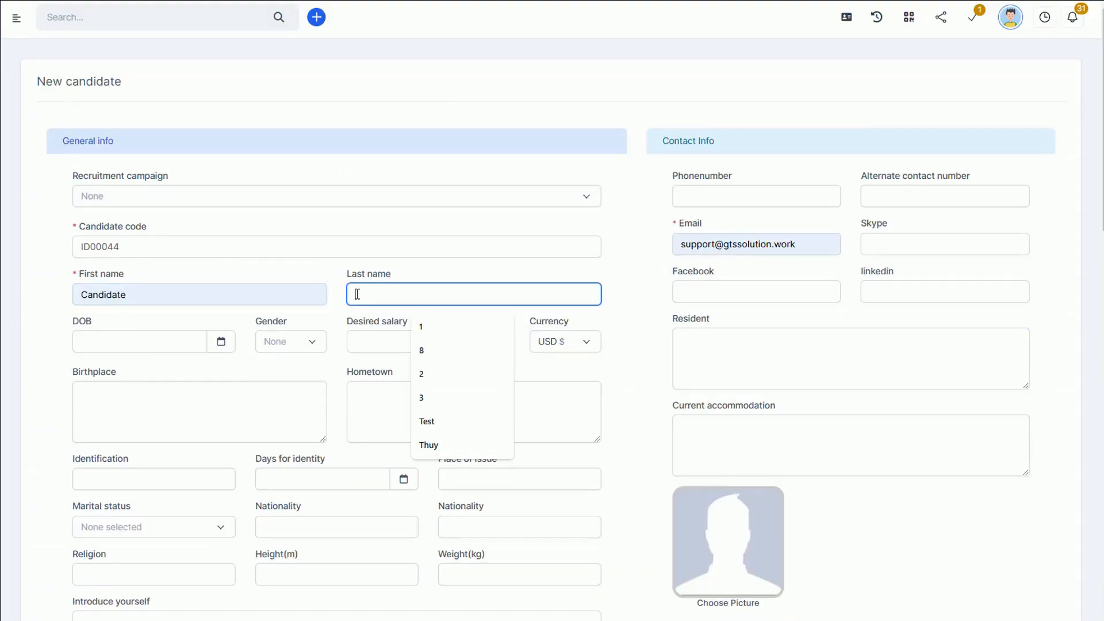
text(7)
drag(714, 245, 624, 264)
text(test7)
Step: Set the candidate's seniority to Two years and save the record
scroll(488, 411, down, 3)
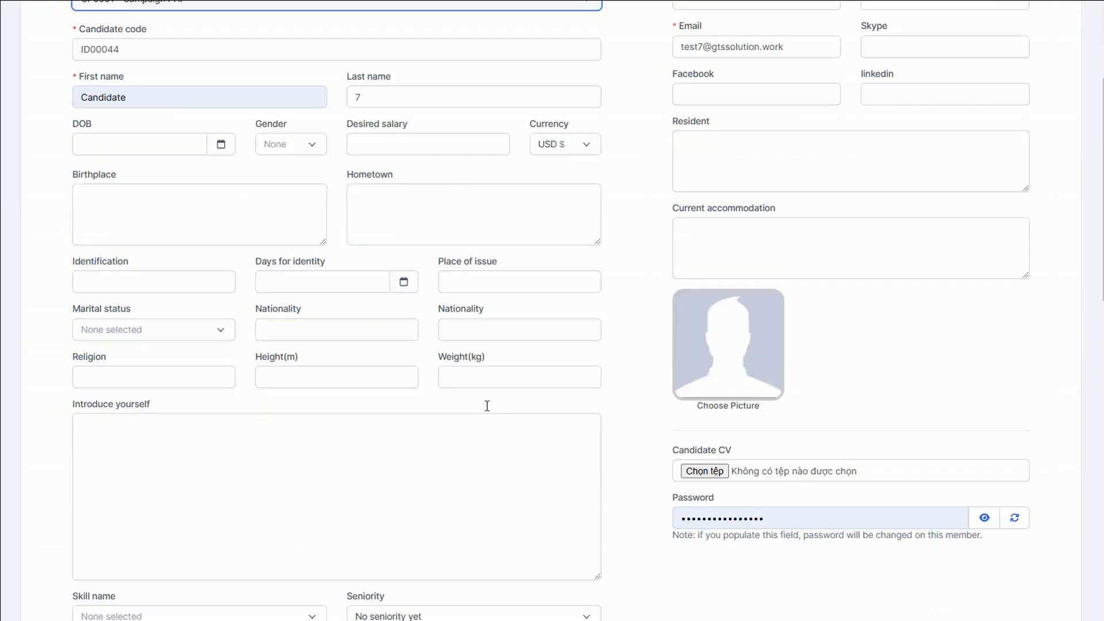
scroll(488, 411, down, 3)
click(449, 430)
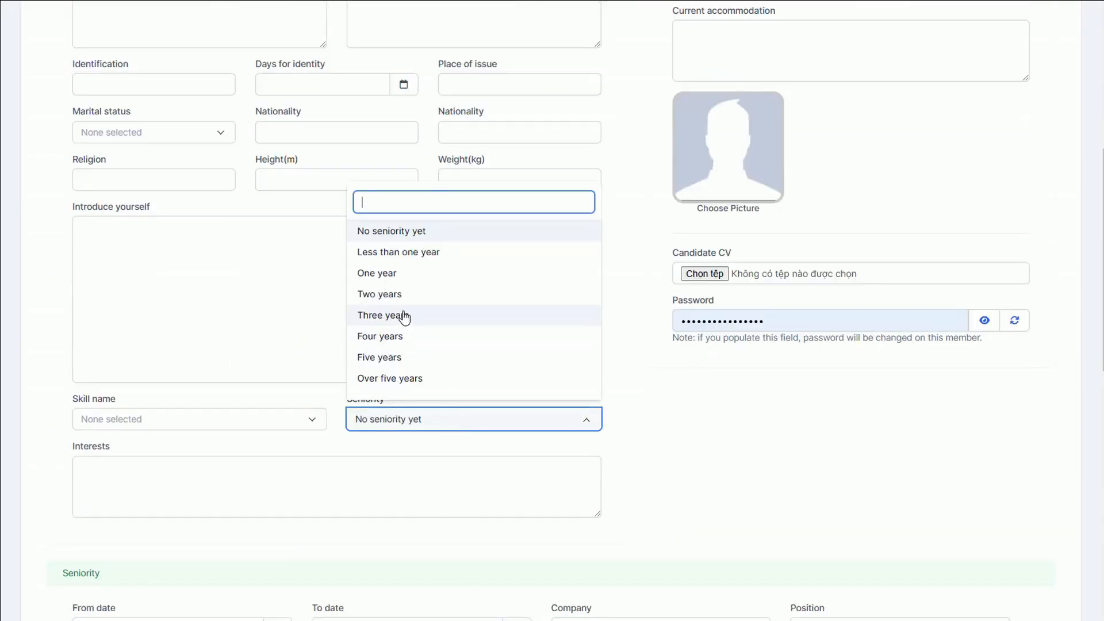
click(384, 296)
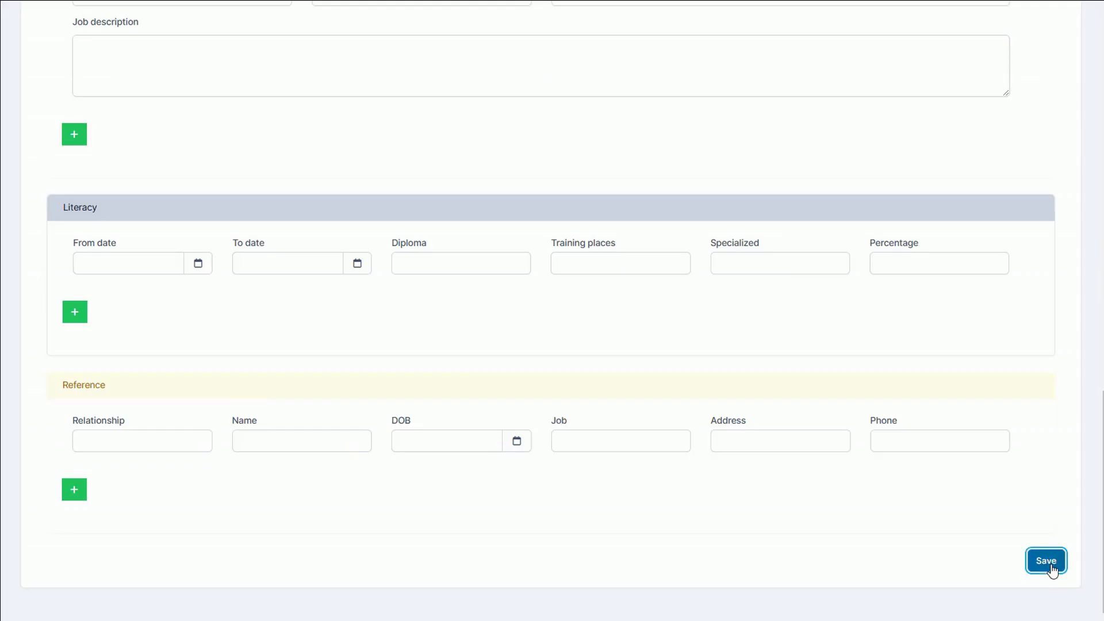
click(1047, 560)
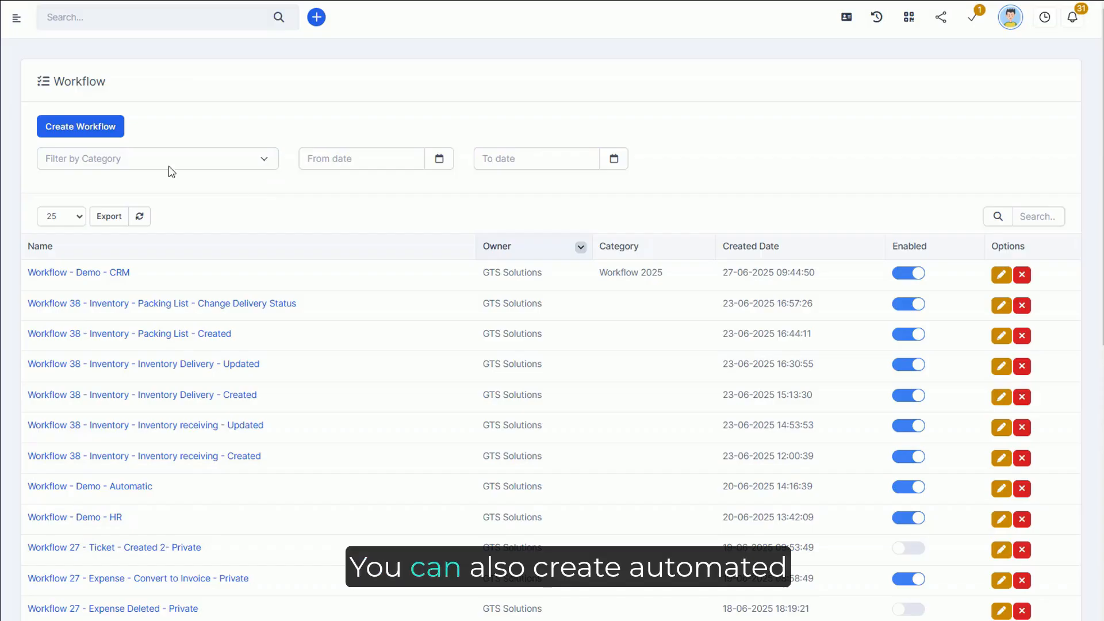
Step: Create a private workflow named "Workflow - Demo - Item" and open its detail page
click(90, 129)
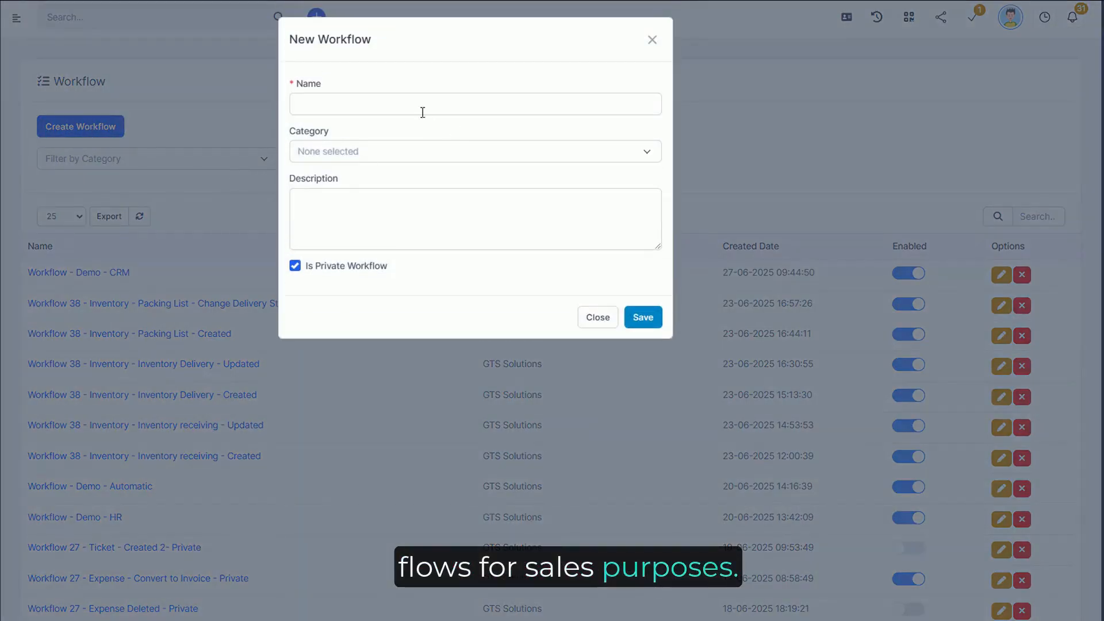
click(422, 109)
text(Workflow - Demo - Item)
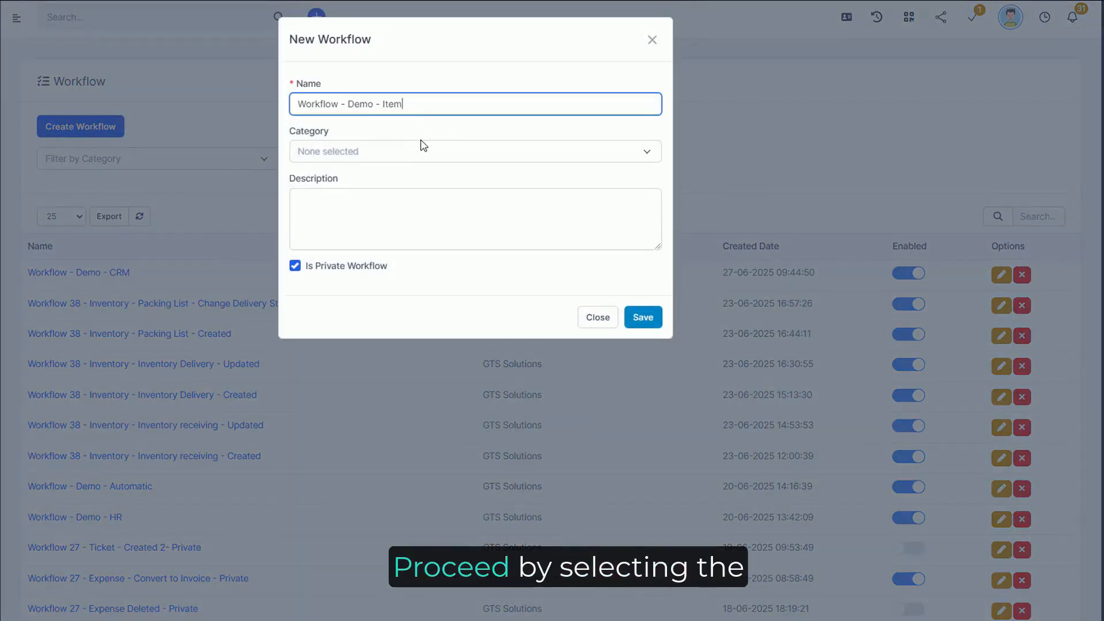
click(640, 318)
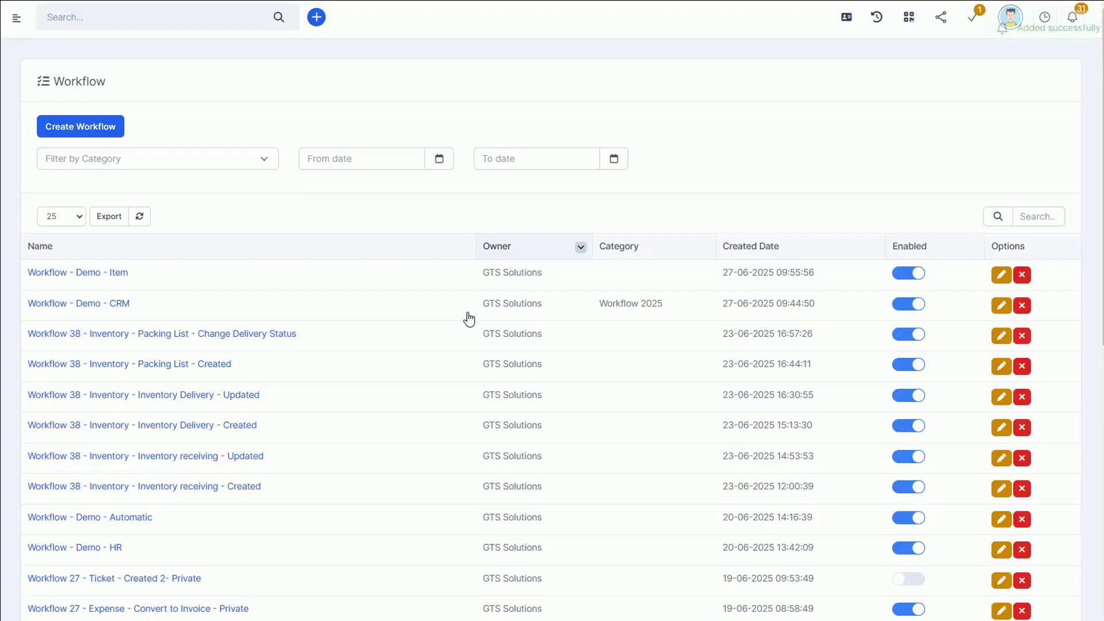
click(118, 275)
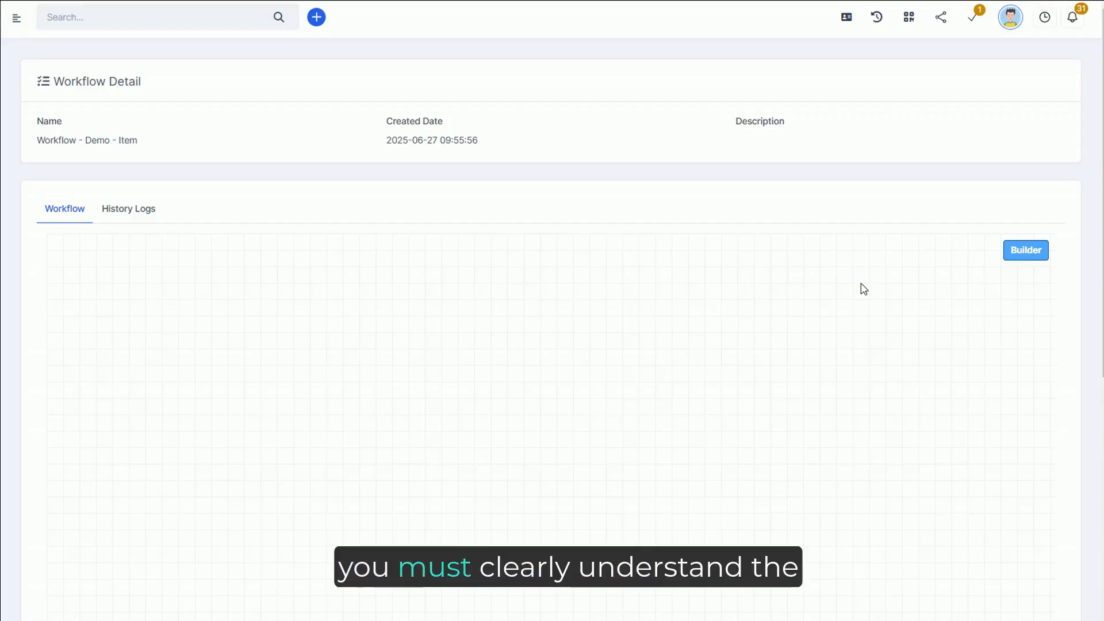
Step: Add a Start node for user-created Items and link it to a Condition checking that Warehouse equals WH001 Warehouse 1
drag(64, 101, 270, 128)
drag(78, 135, 508, 132)
drag(458, 222, 495, 209)
drag(495, 208, 505, 201)
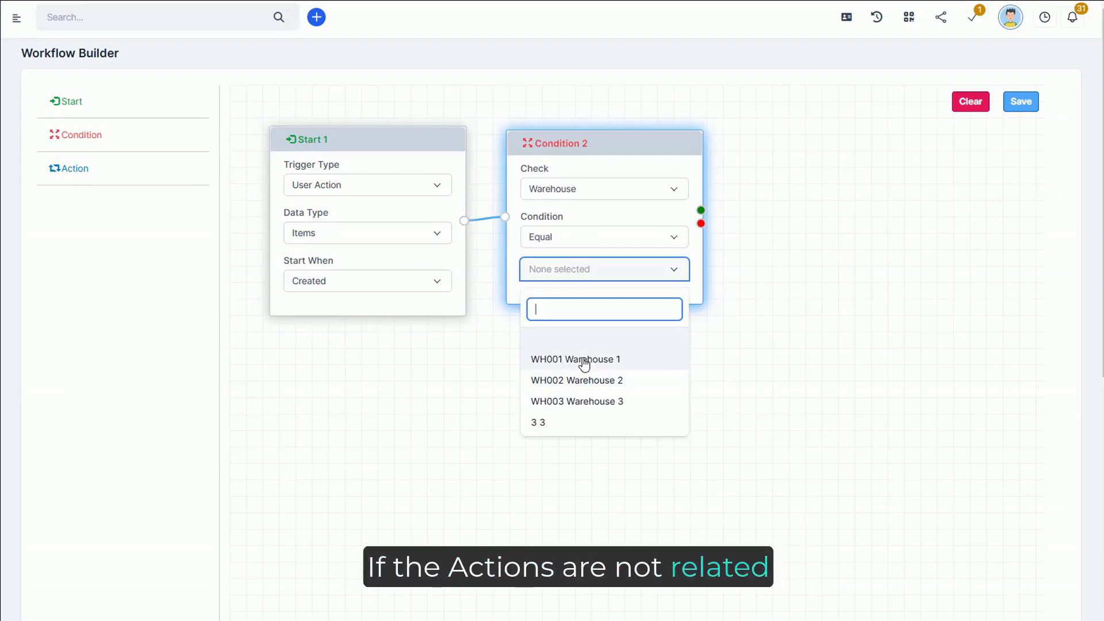
click(585, 360)
click(624, 389)
Step: Link an Action node to the warehouse condition's green output and add another Action node to the flow
drag(616, 331, 461, 323)
drag(78, 174, 593, 138)
drag(548, 202, 582, 183)
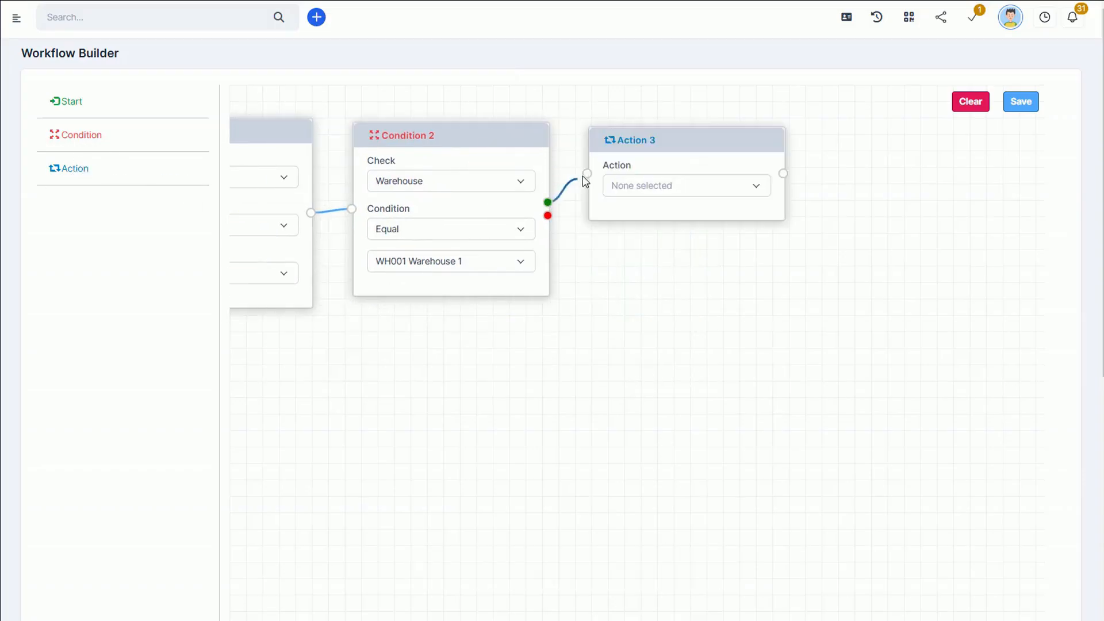
drag(582, 183, 587, 173)
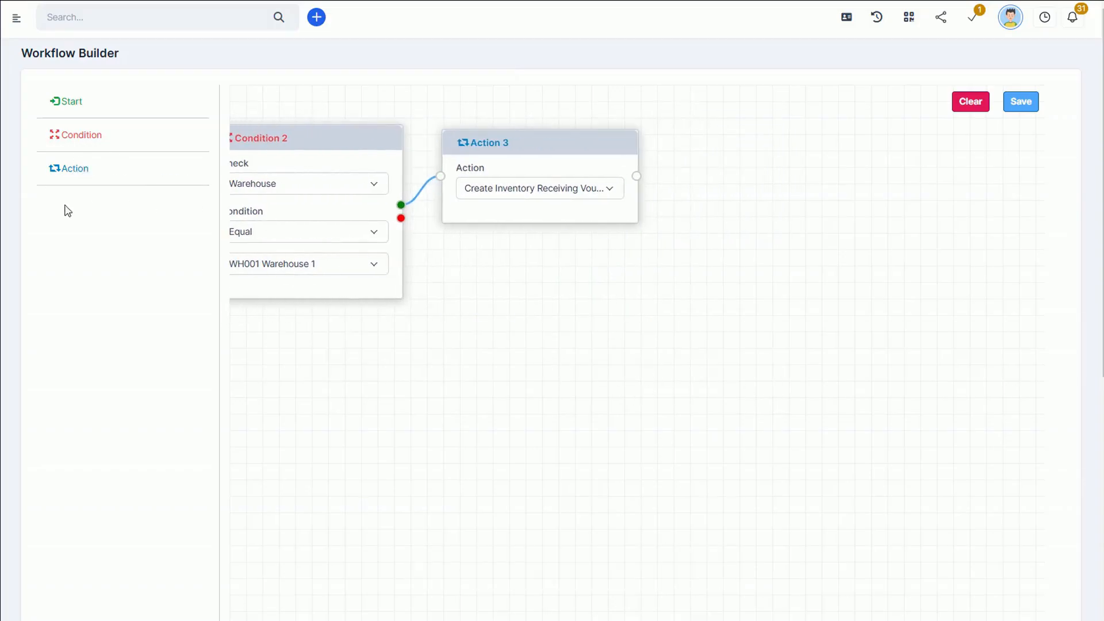
drag(69, 168, 691, 139)
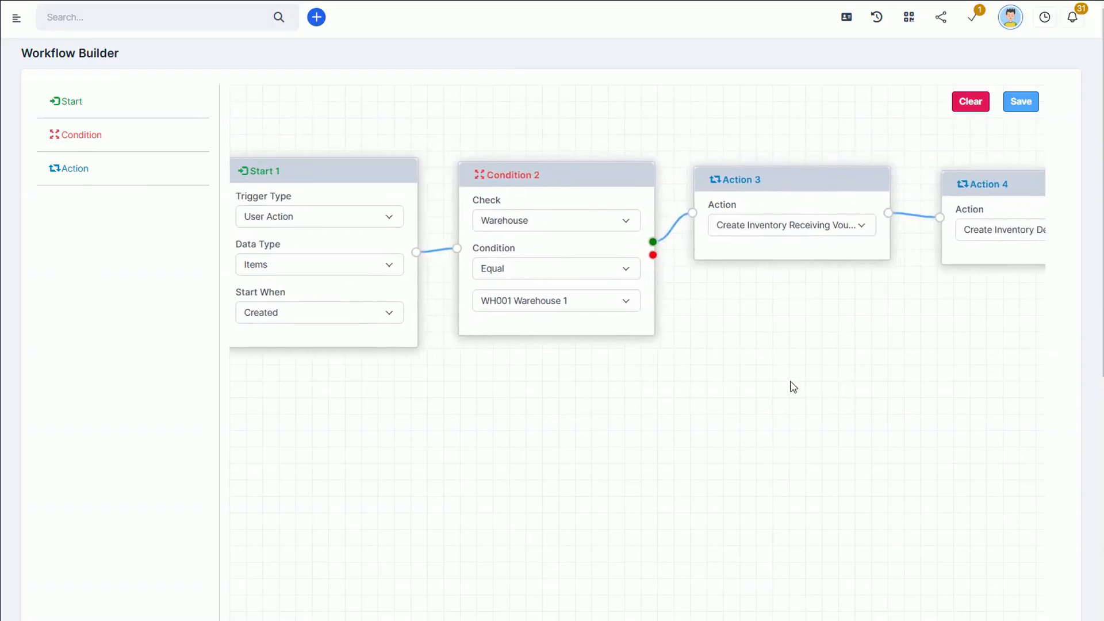
drag(791, 385, 816, 347)
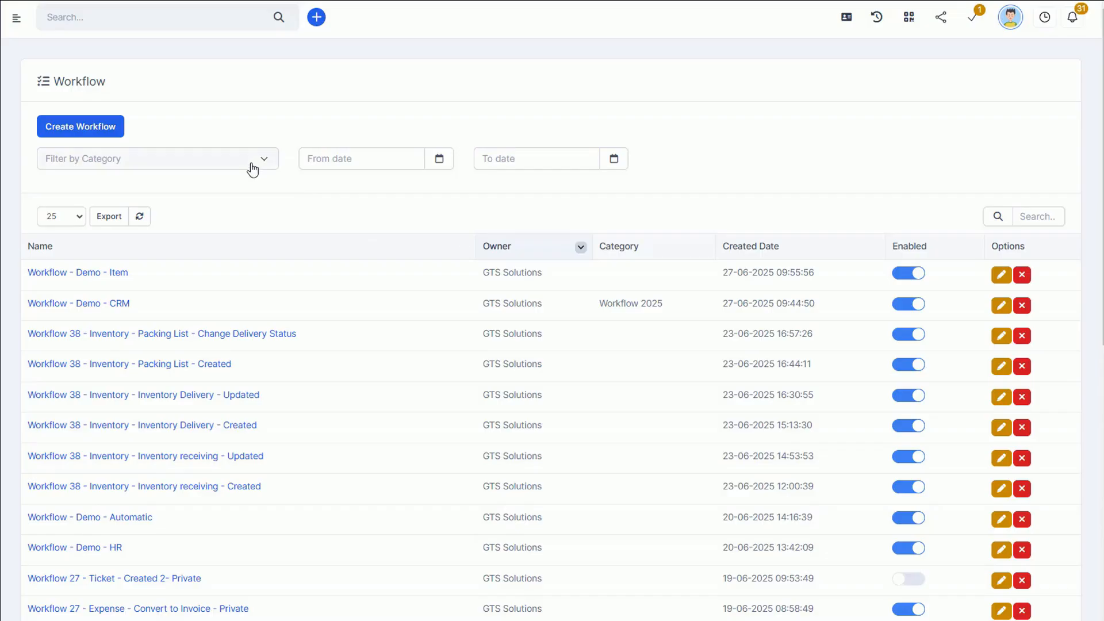
Step: Try out the workflow list's category, From date and To date filters
click(252, 166)
click(114, 259)
click(123, 260)
click(353, 160)
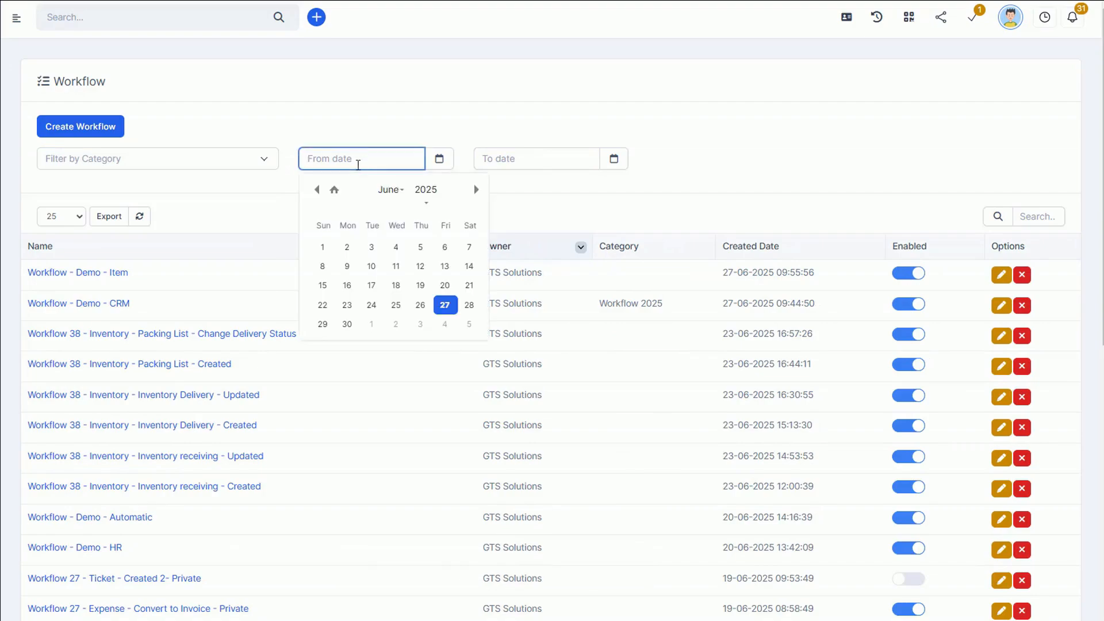
click(502, 159)
click(694, 136)
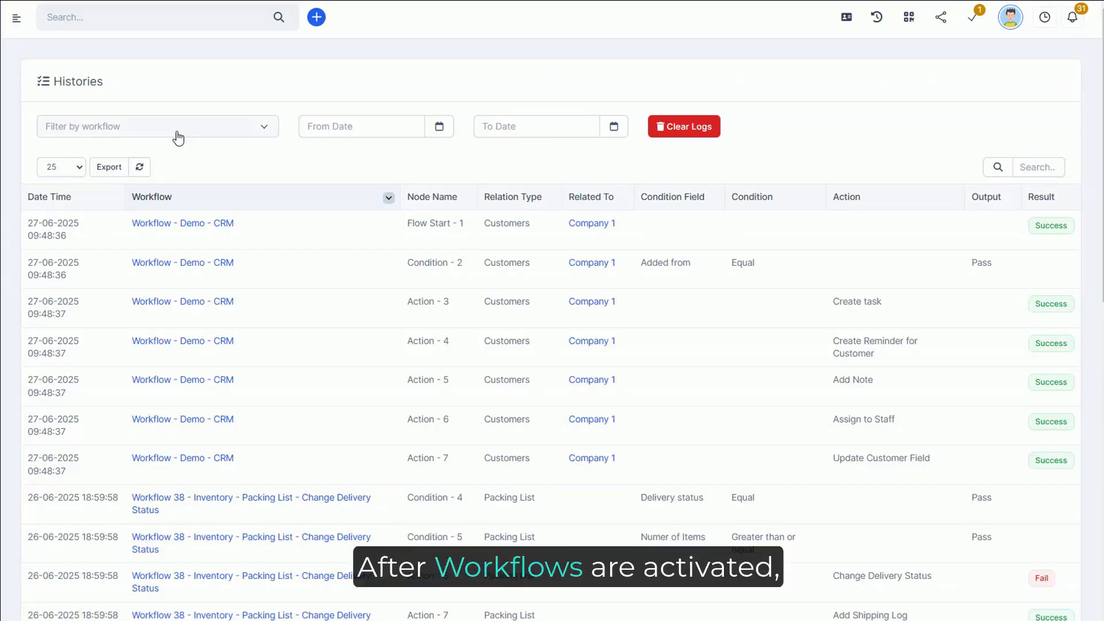
Step: Search the Histories workflow filter for "custom" and pick Workflow 5 - Customer Created - Private
click(185, 134)
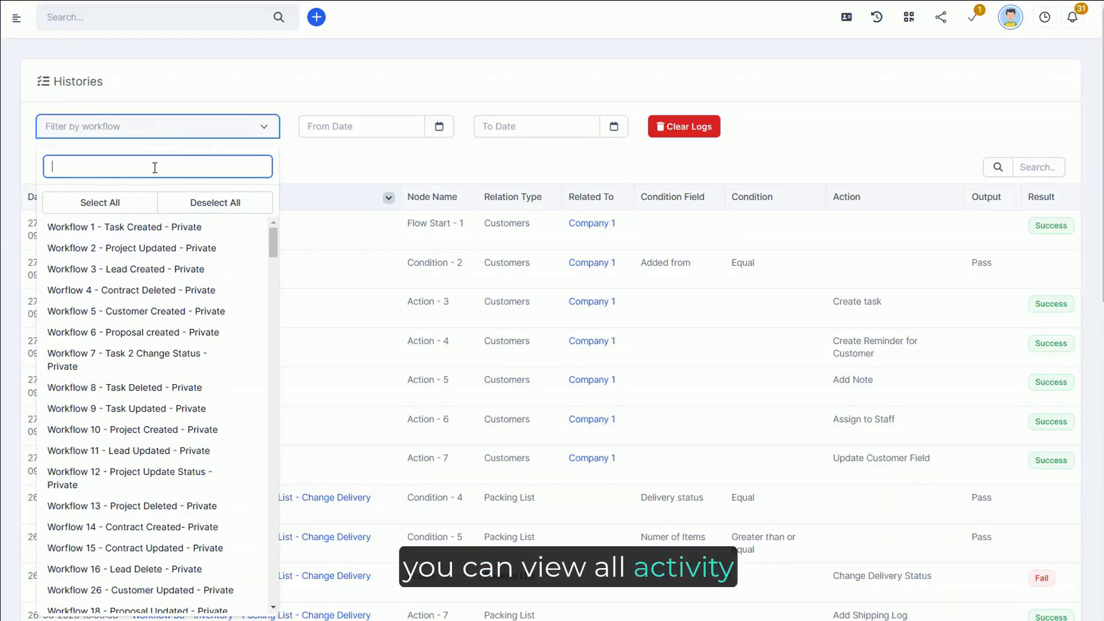
text(custom)
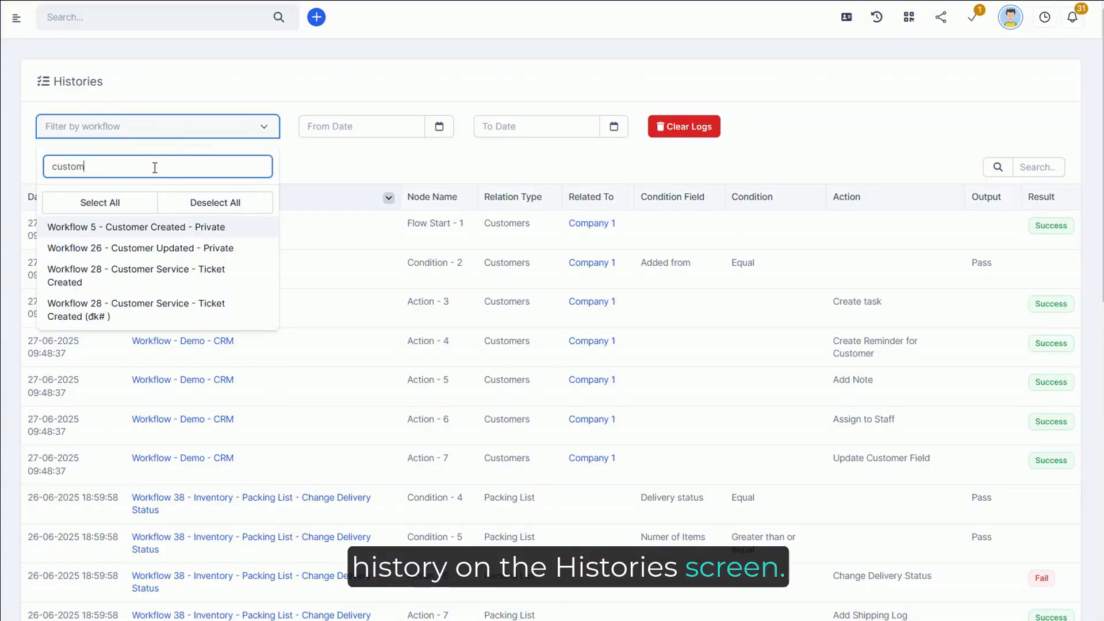
click(167, 229)
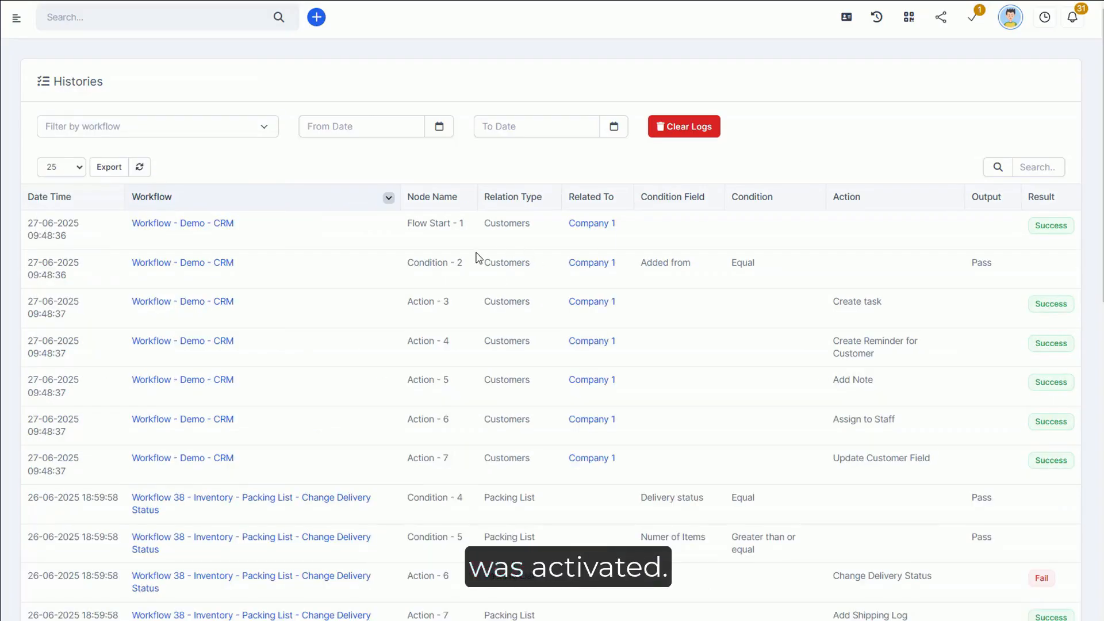
Step: Look at the From Date and To Date filters for the history entries
click(371, 131)
click(570, 131)
click(723, 143)
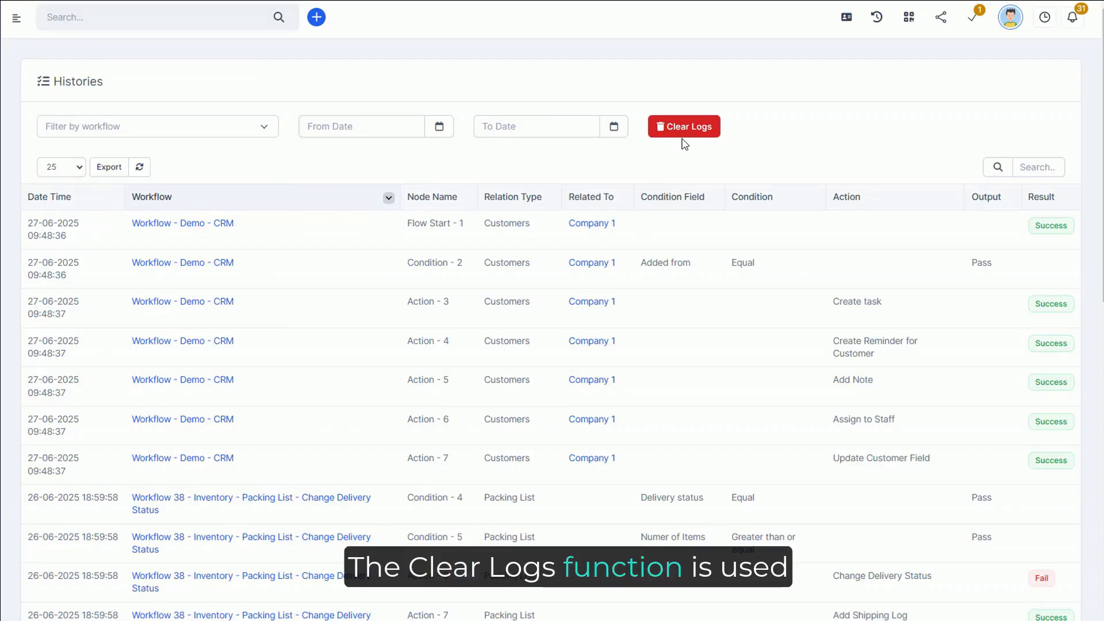